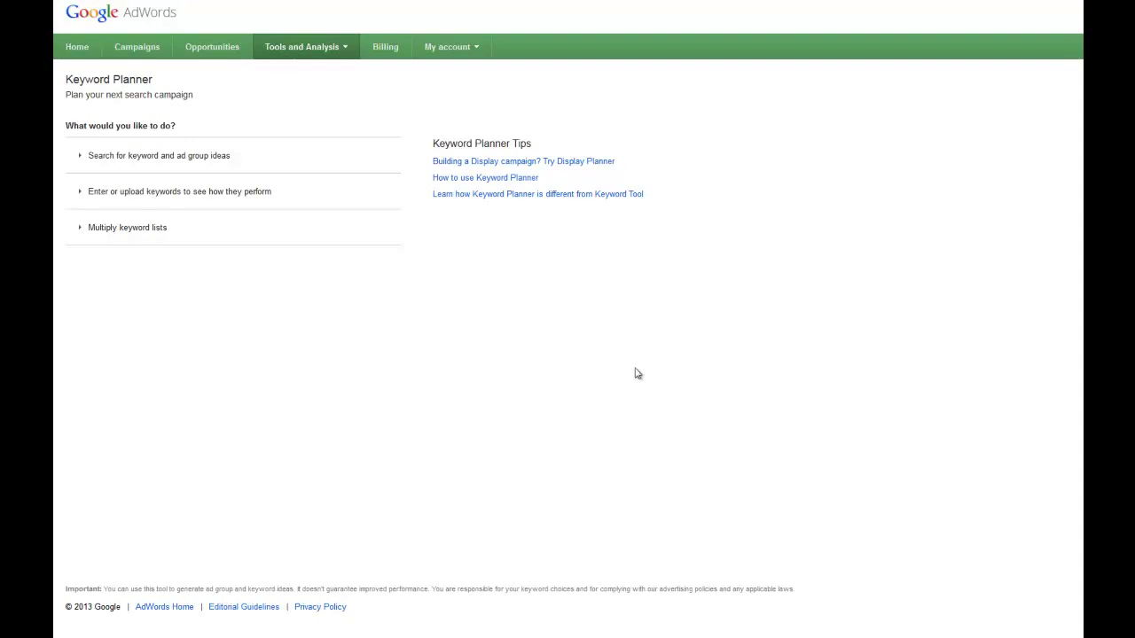
Step: Search for ad group ideas for the product 'used cars', keeping United States as the location
click(91, 44)
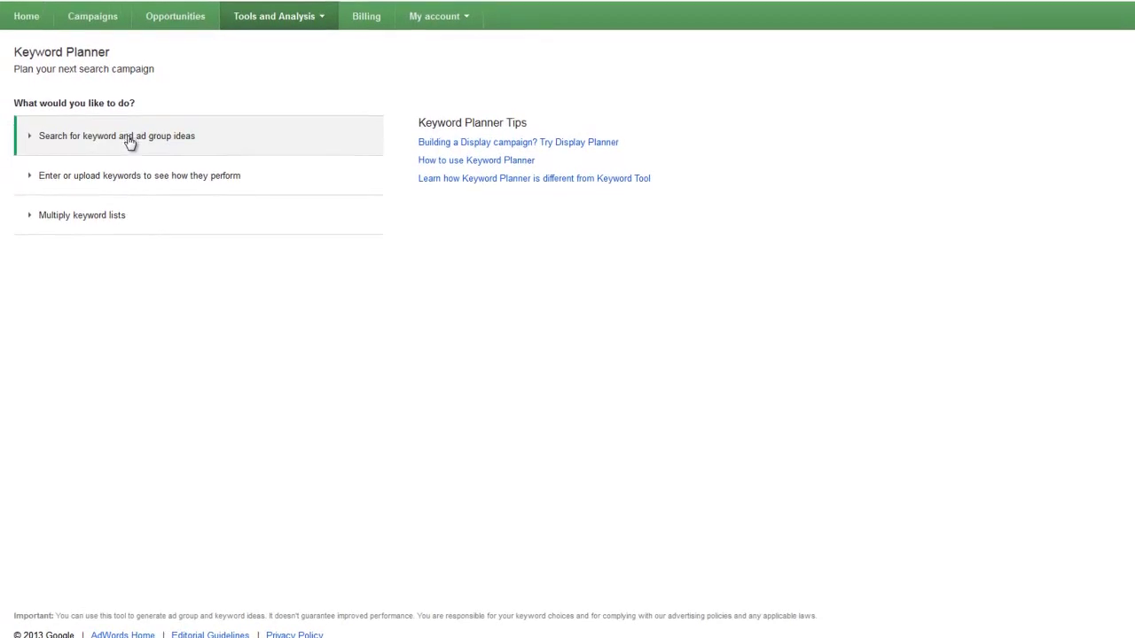
click(130, 140)
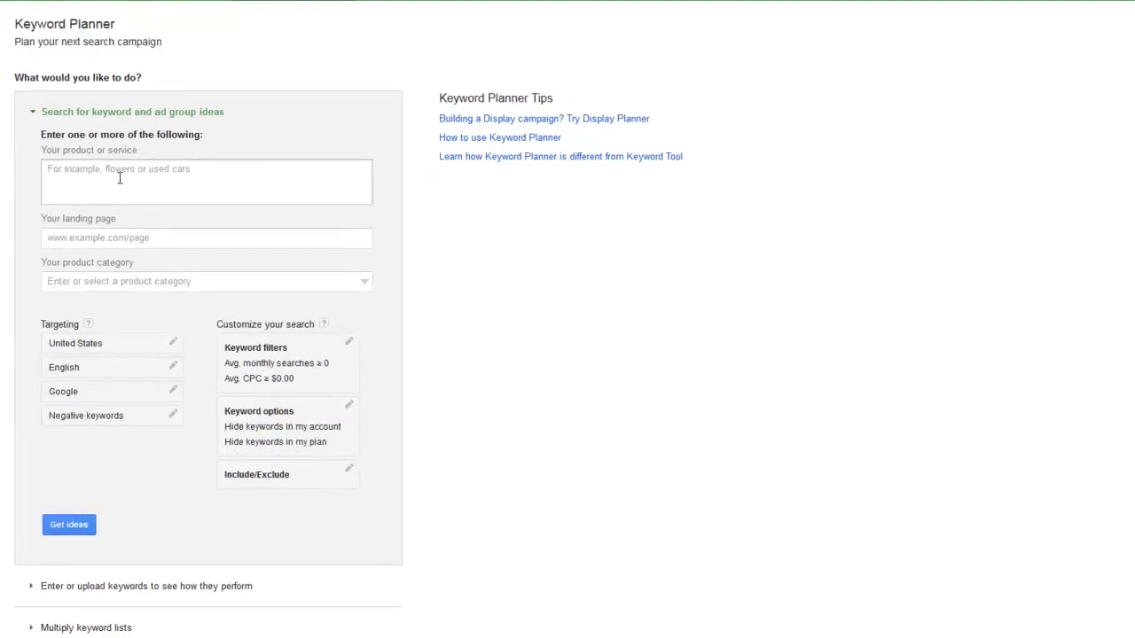
click(199, 191)
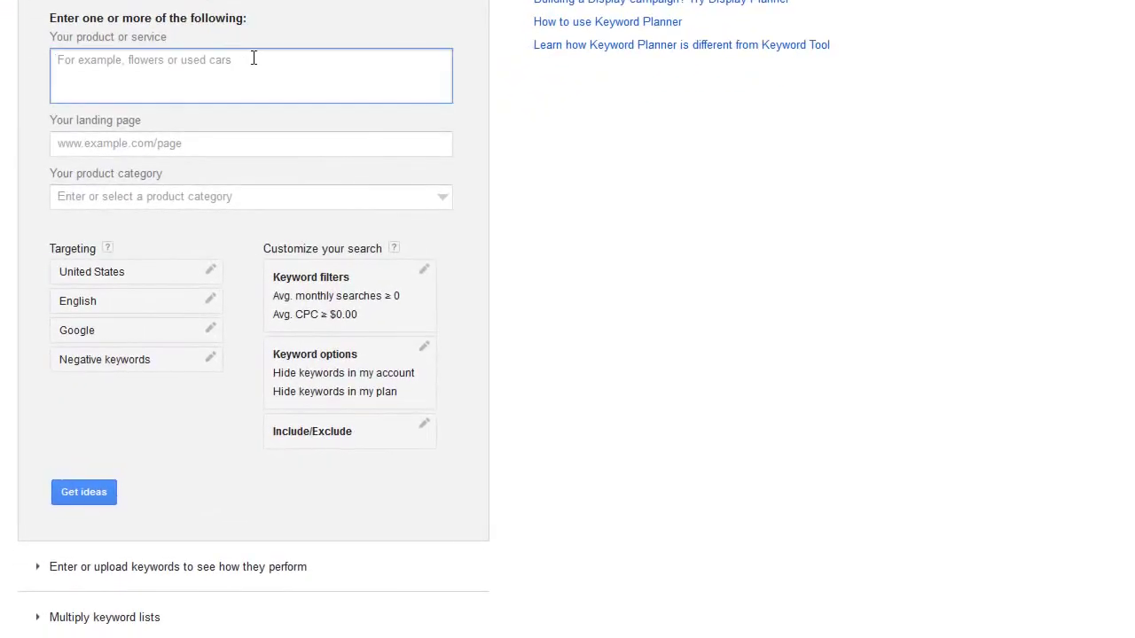
text(used cars)
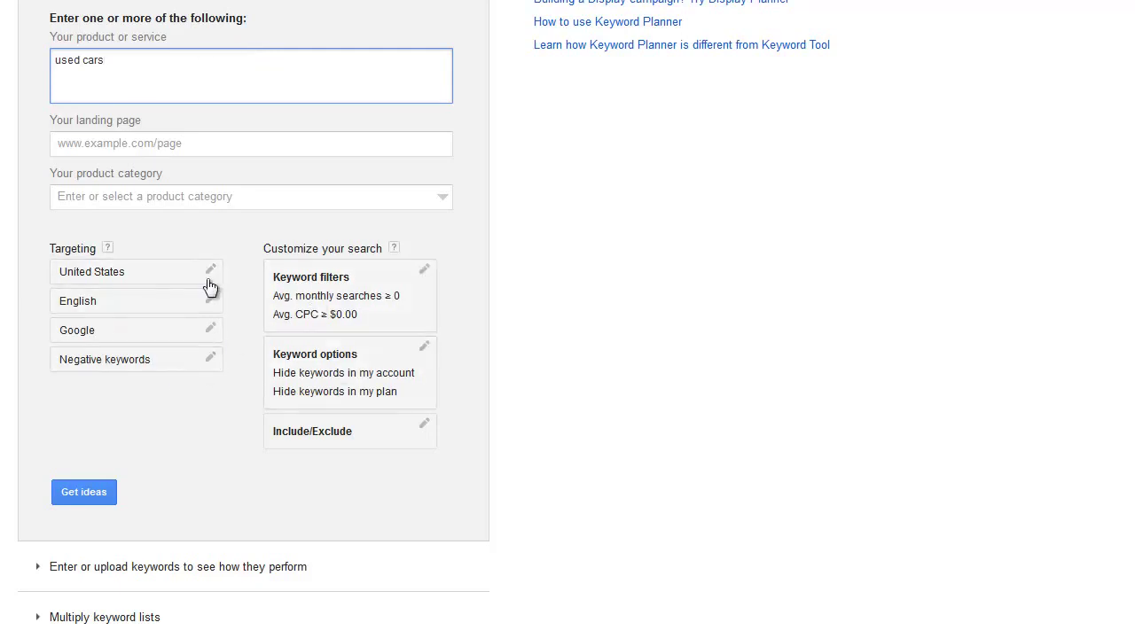
click(117, 275)
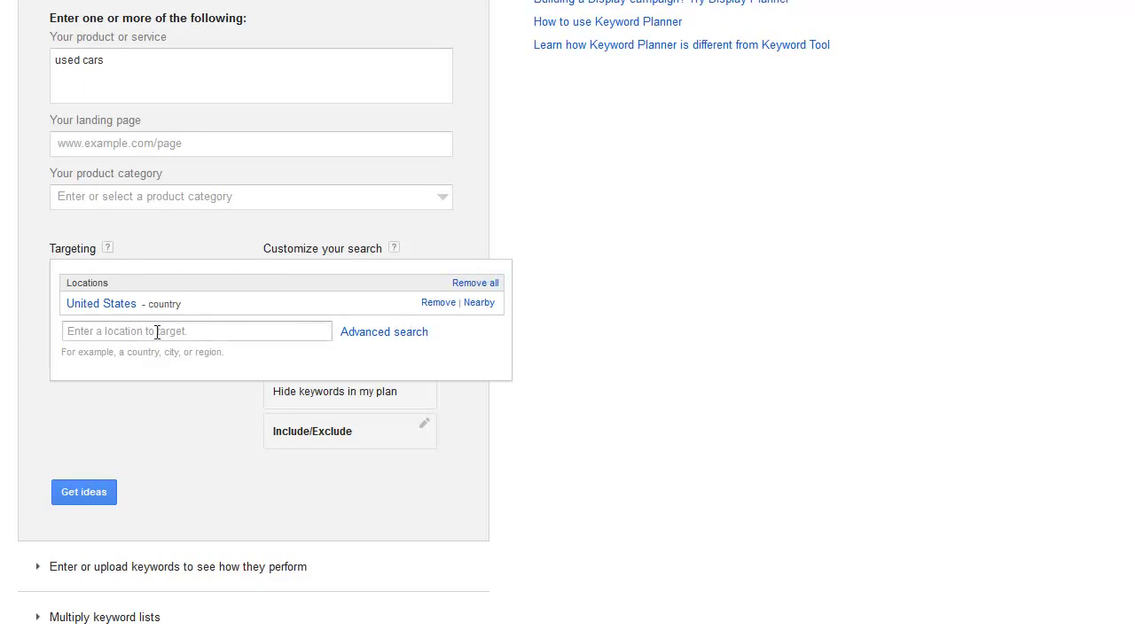
click(173, 238)
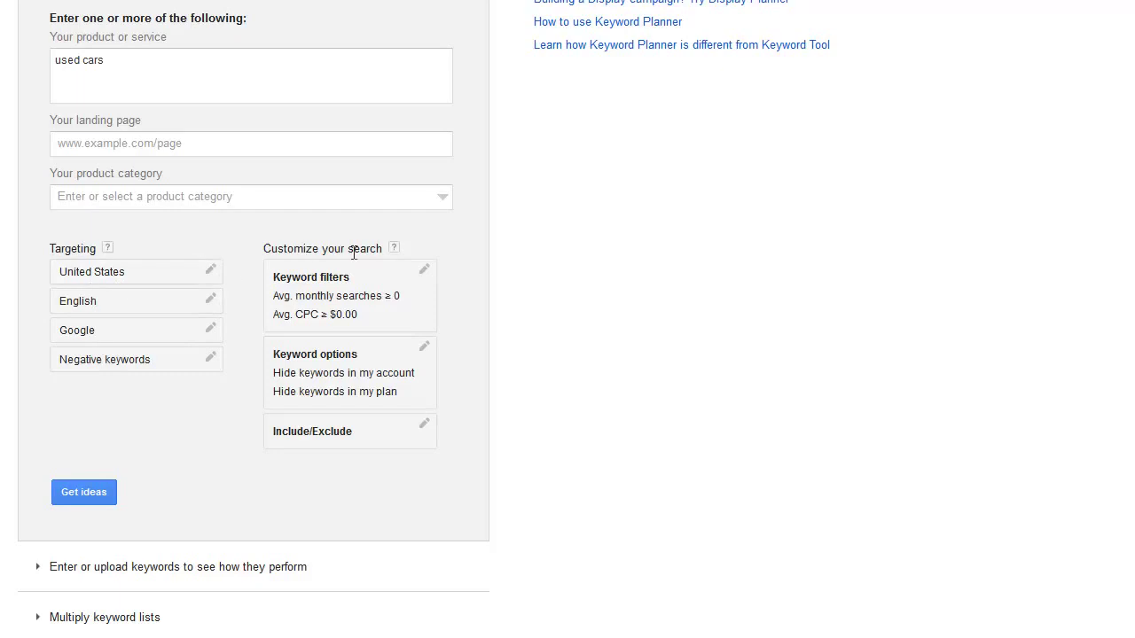
mouse_move(395, 254)
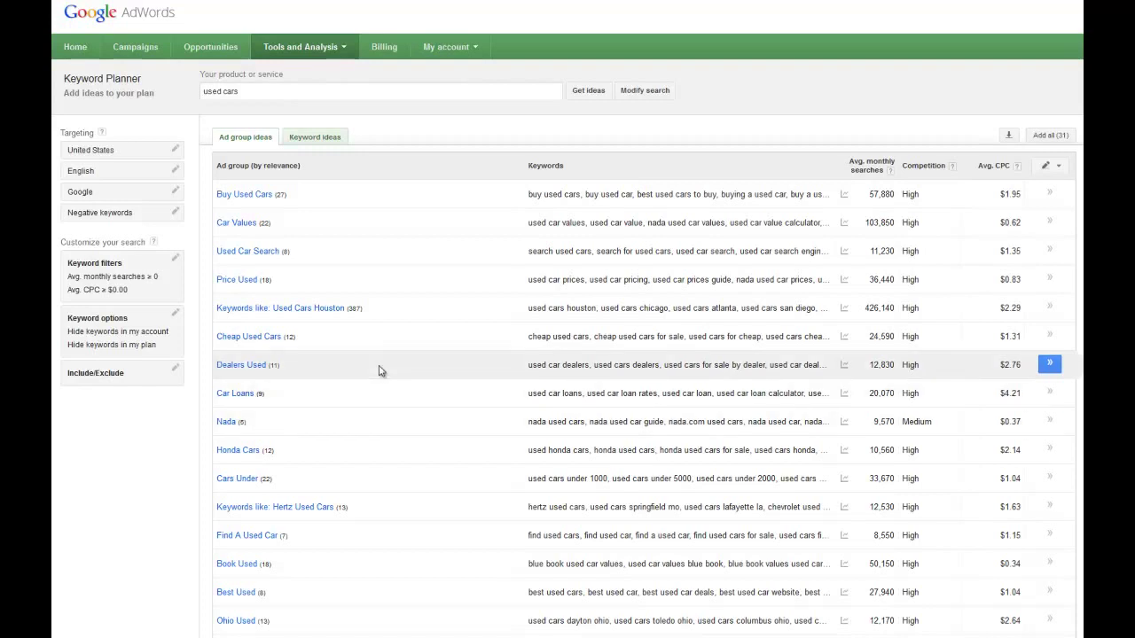
Step: Open the 'Find A Used Car' ad group to review its seven keywords and CPCs
click(246, 536)
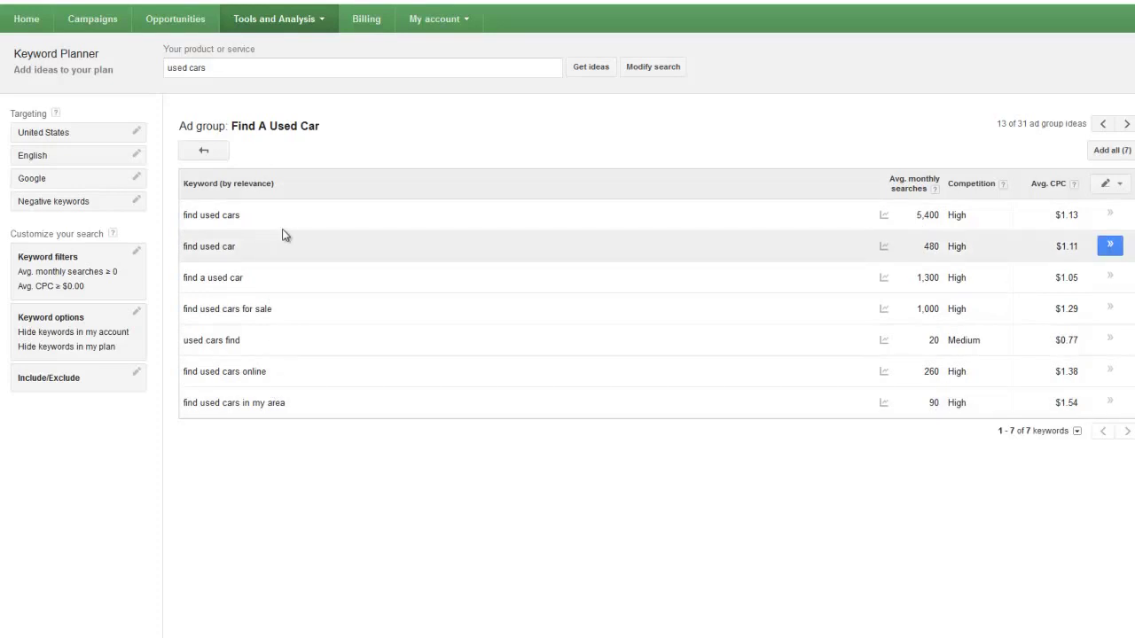
mouse_move(936, 195)
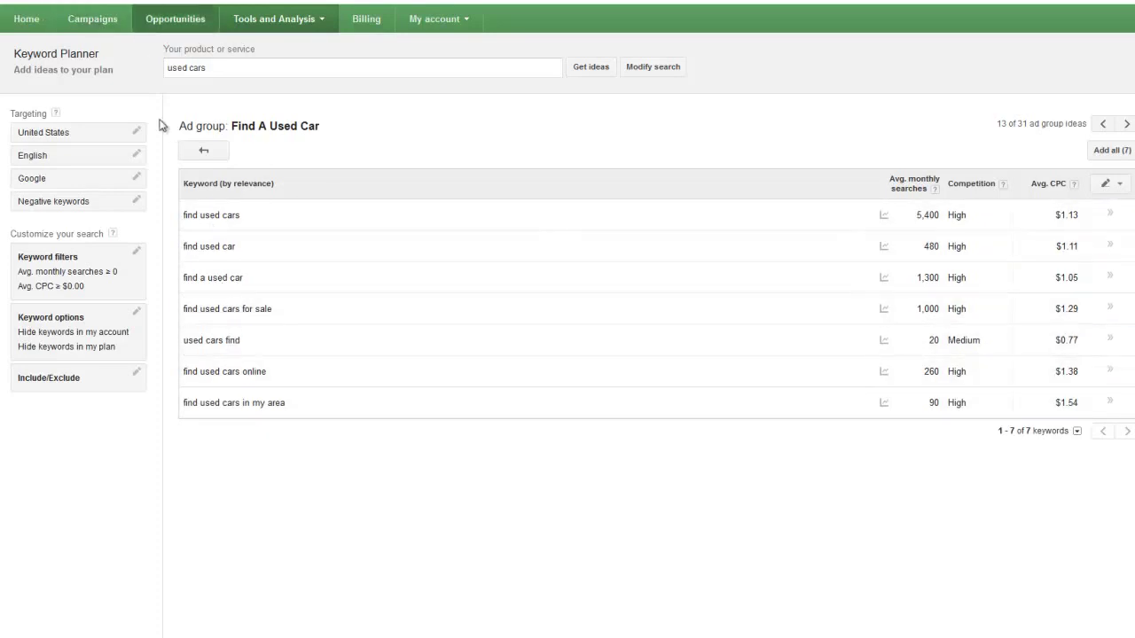
Step: Go back to the 31 used-car ad group ideas and scroll through the list
click(205, 151)
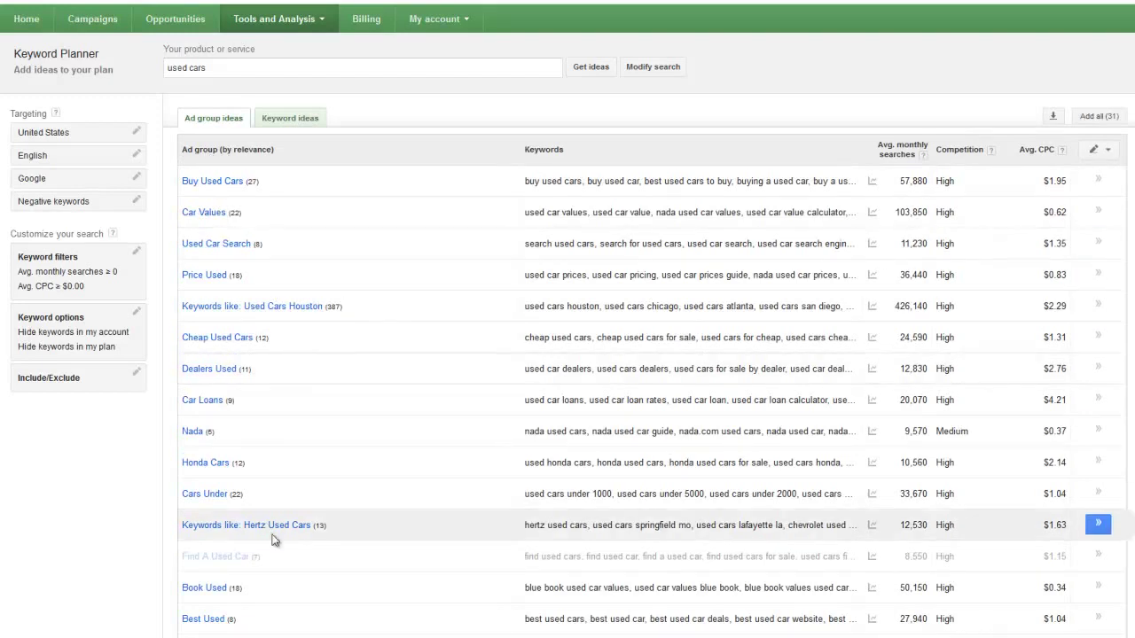
scroll(282, 546, down, 3)
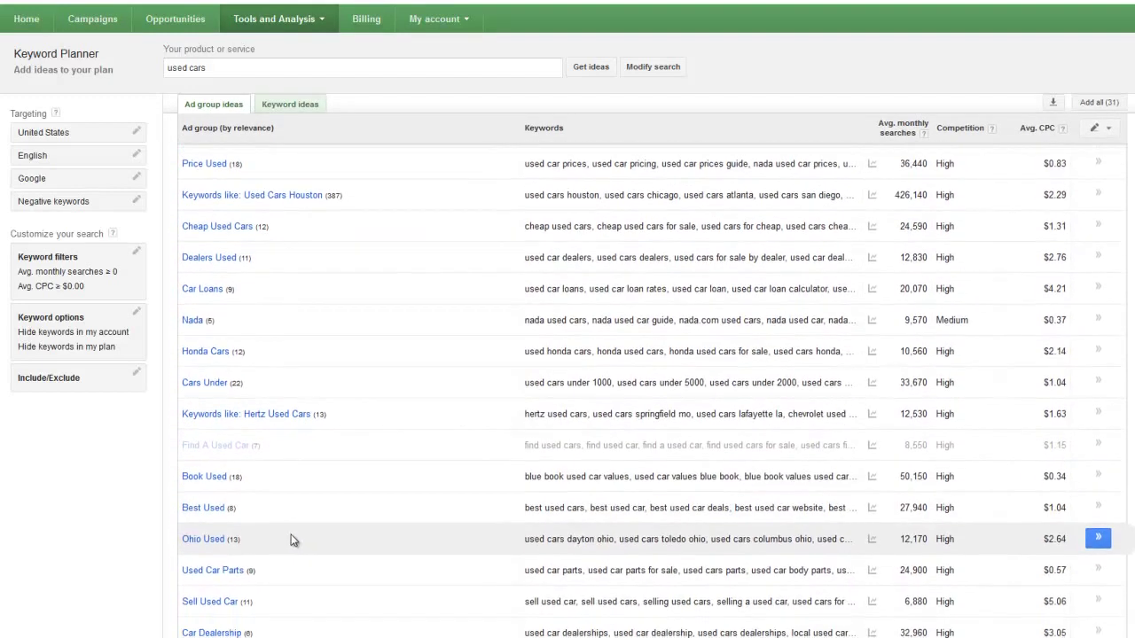
scroll(271, 337, down, 1)
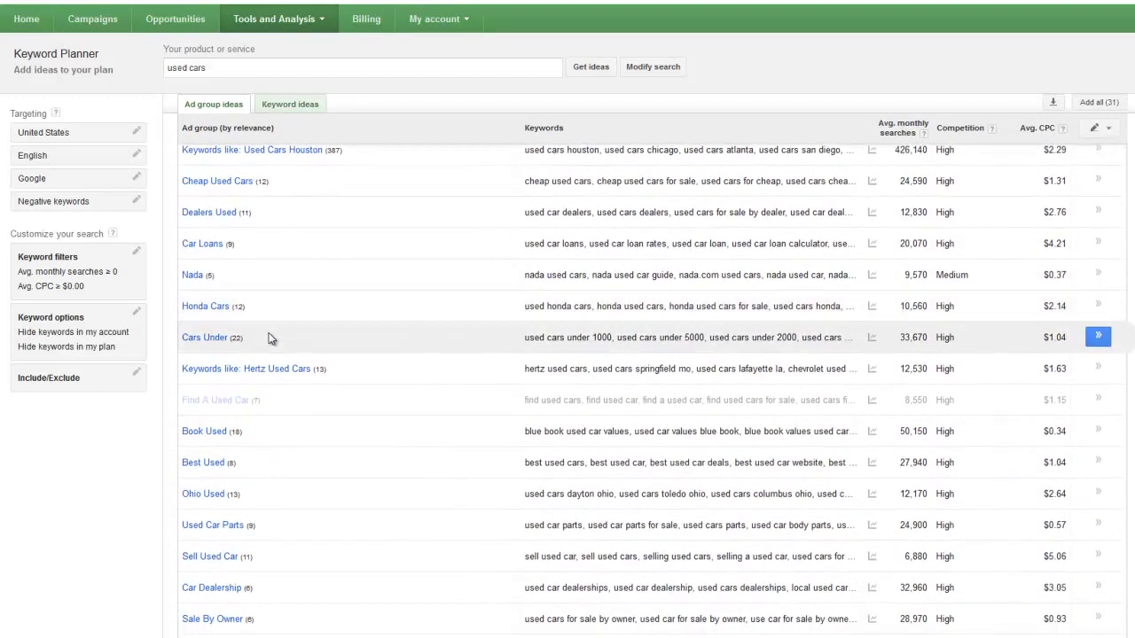
scroll(271, 337, down, 3)
scroll(250, 515, down, 3)
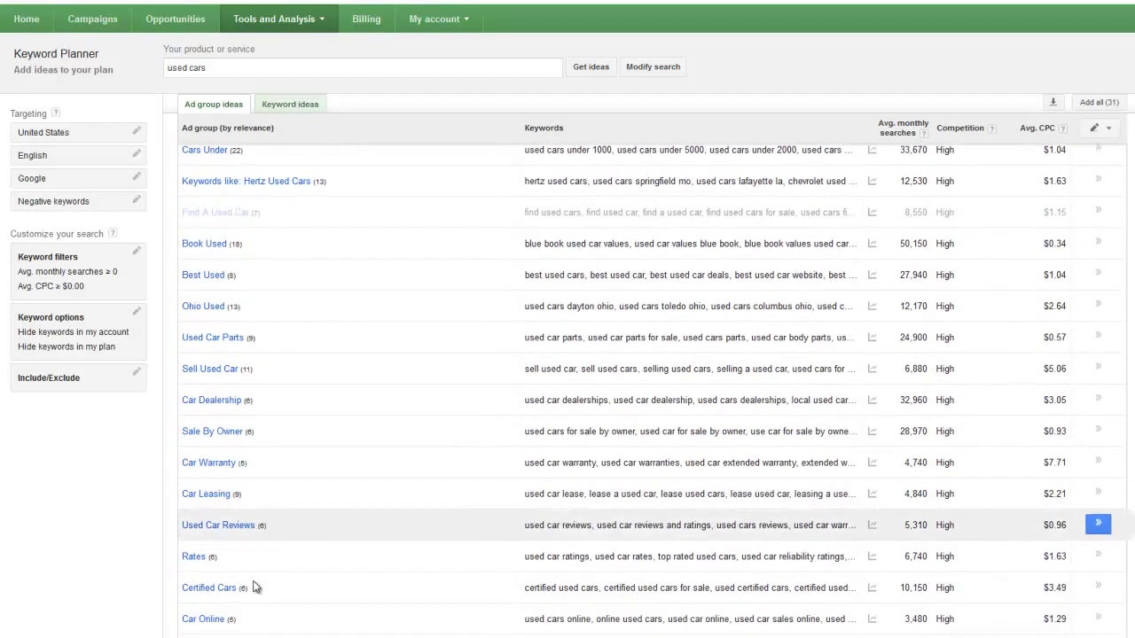
scroll(254, 583, down, 3)
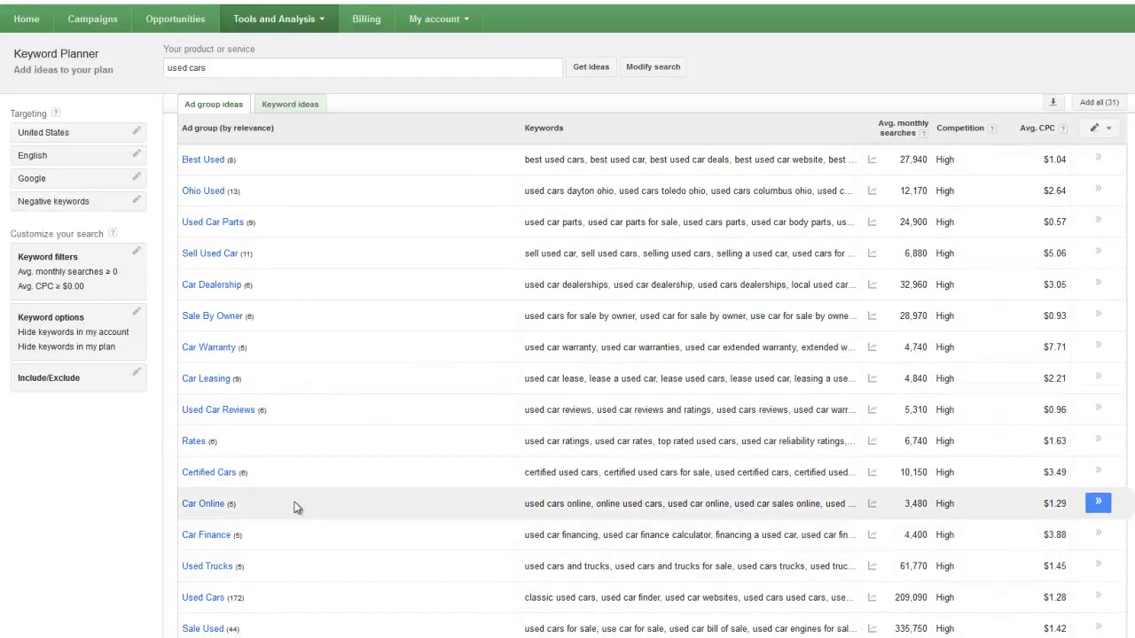
scroll(324, 472, up, 3)
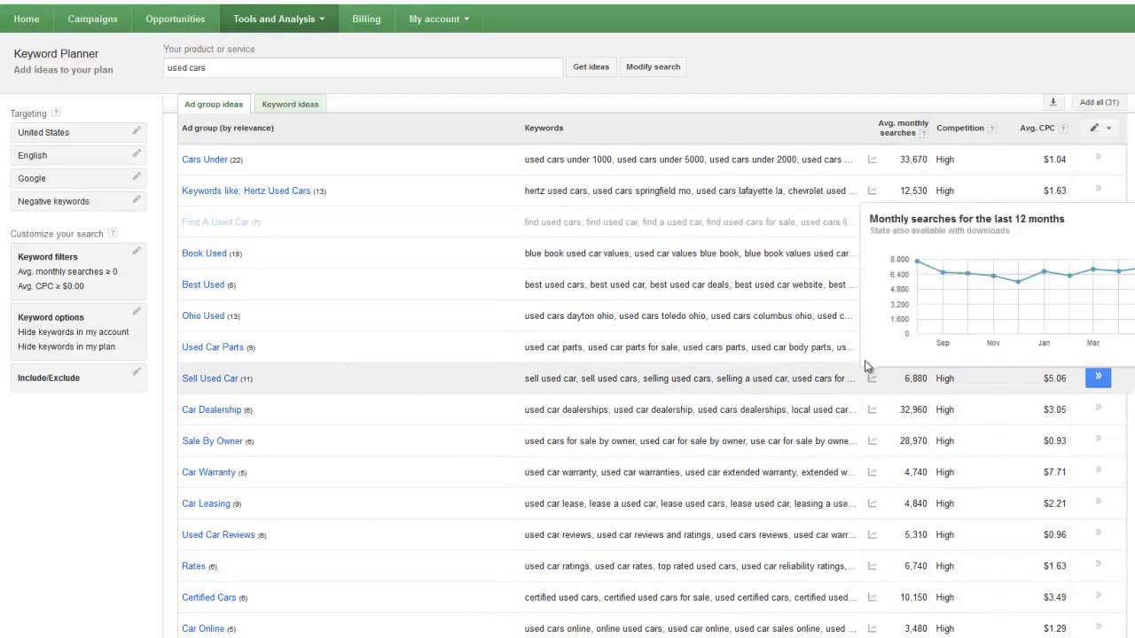
mouse_move(872, 346)
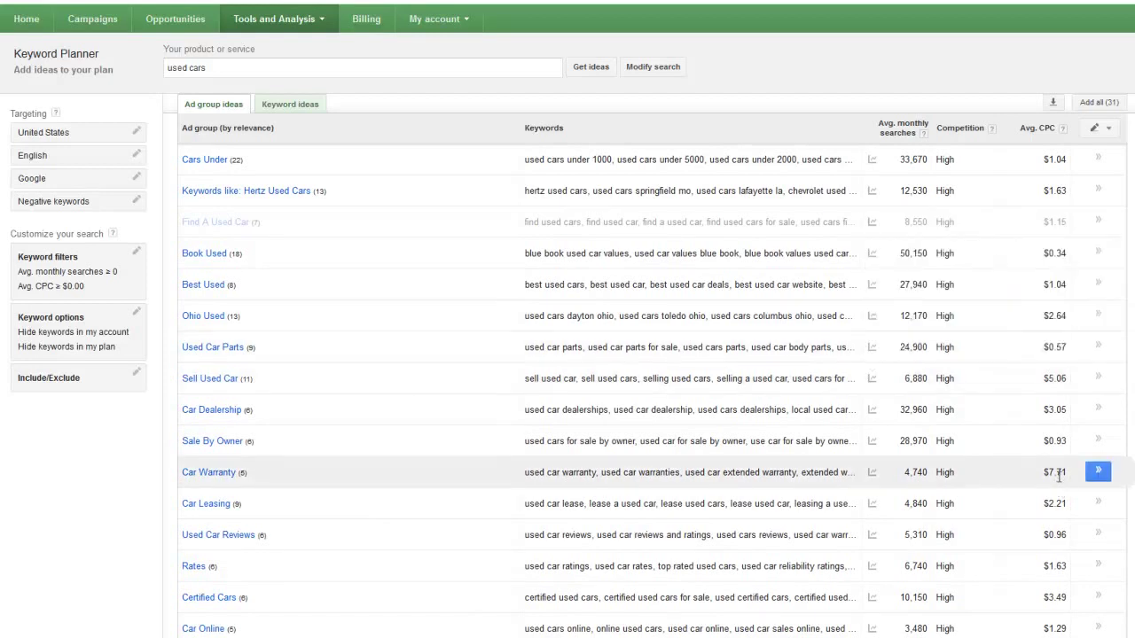
Step: Sort ad groups by Avg. CPC highest first, inspect Car Warranty's keywords, then return to the list
click(1037, 127)
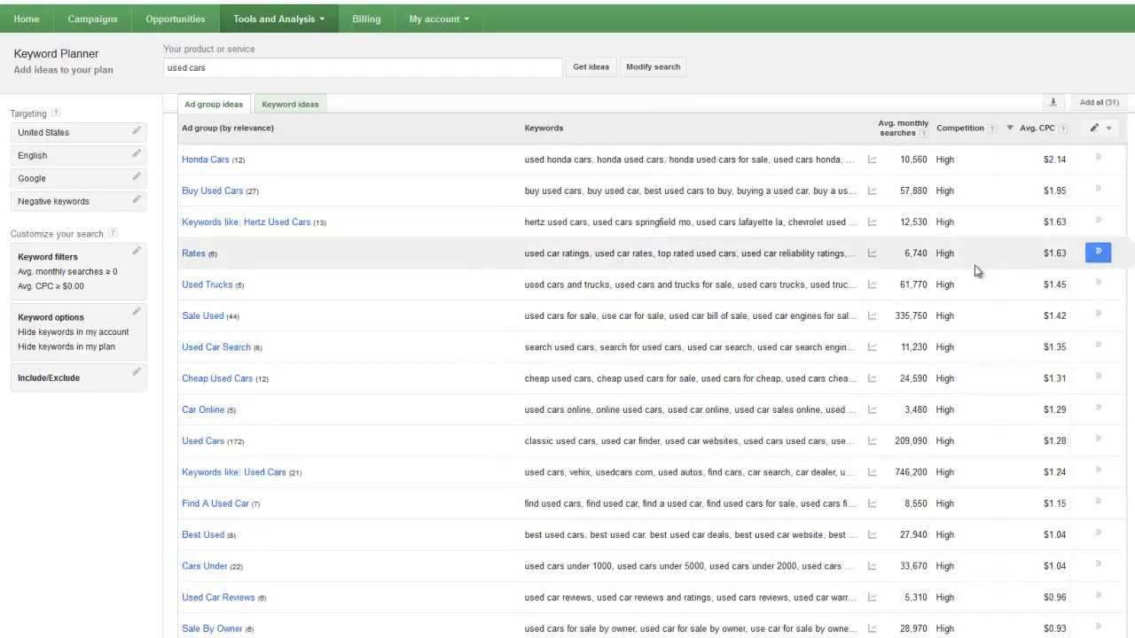
scroll(975, 272, up, 4)
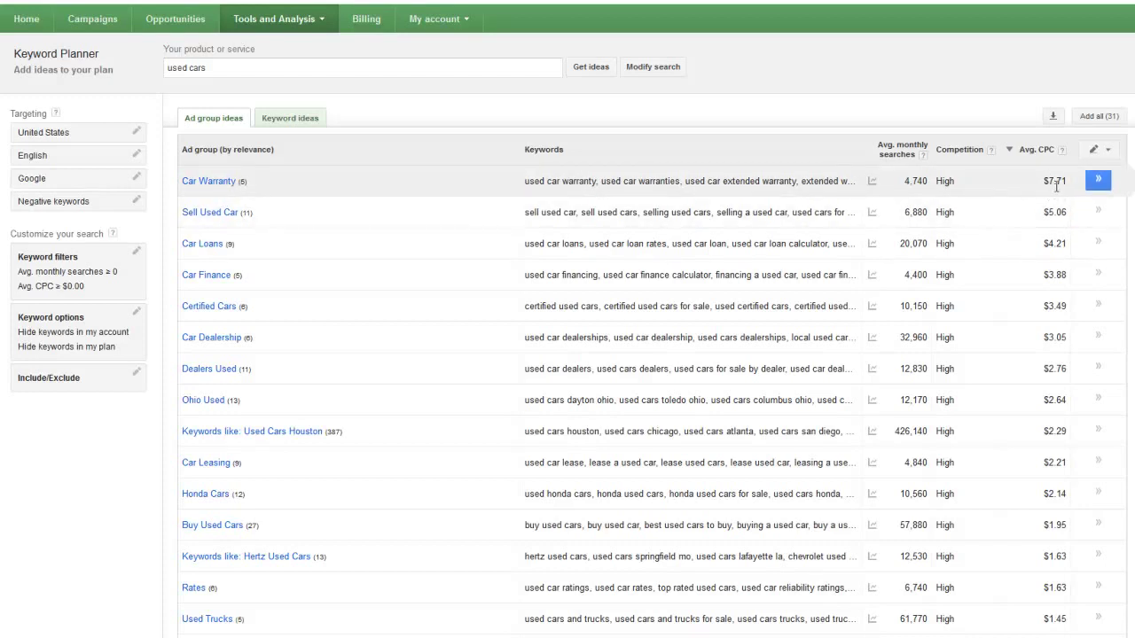
click(227, 182)
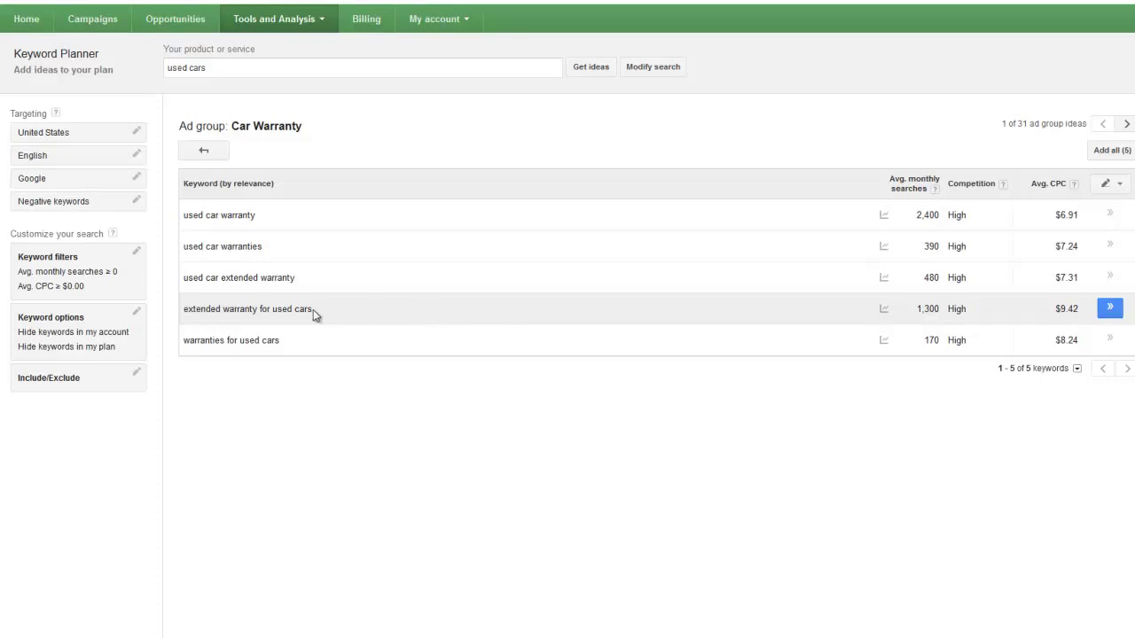
click(202, 151)
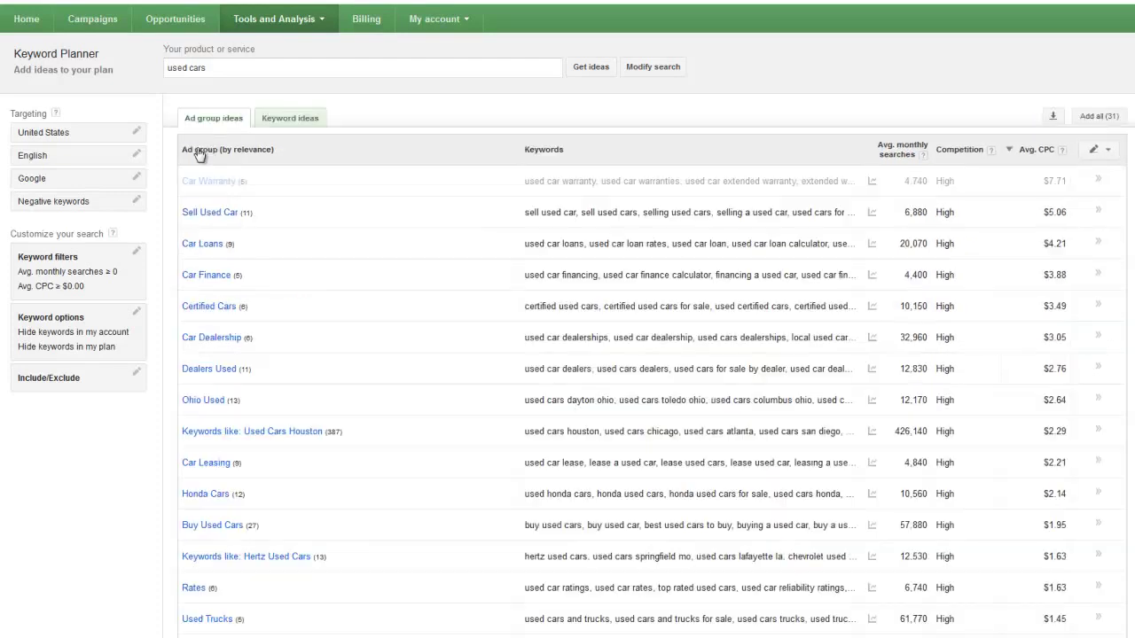
Step: List individual keyword ideas sorted by average CPC, highest ($9.42) first
click(289, 122)
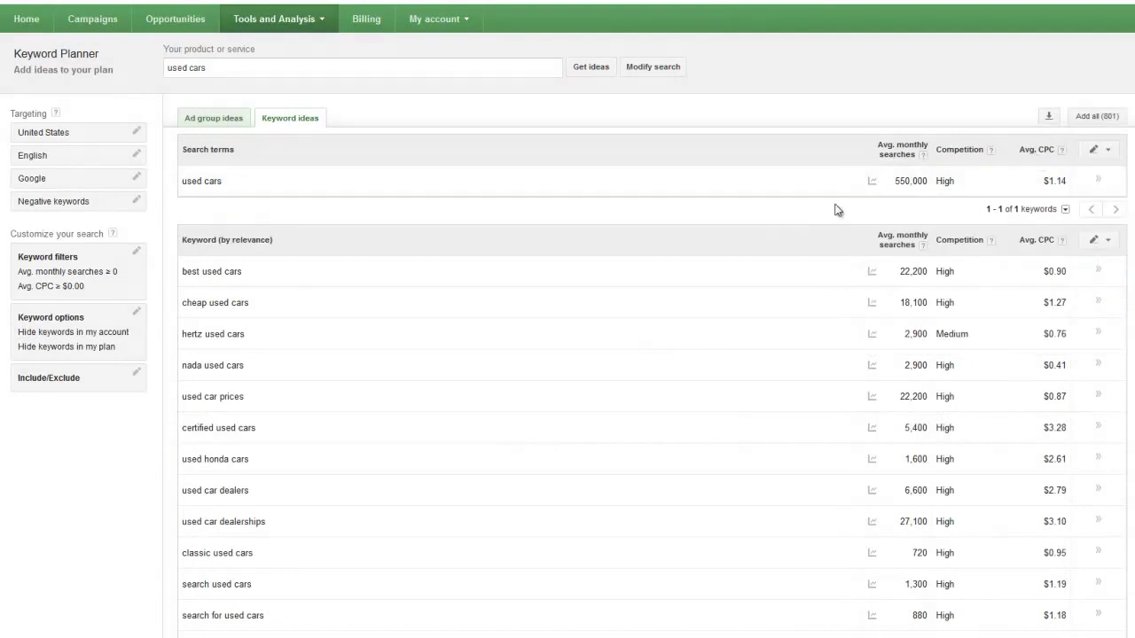
click(1034, 247)
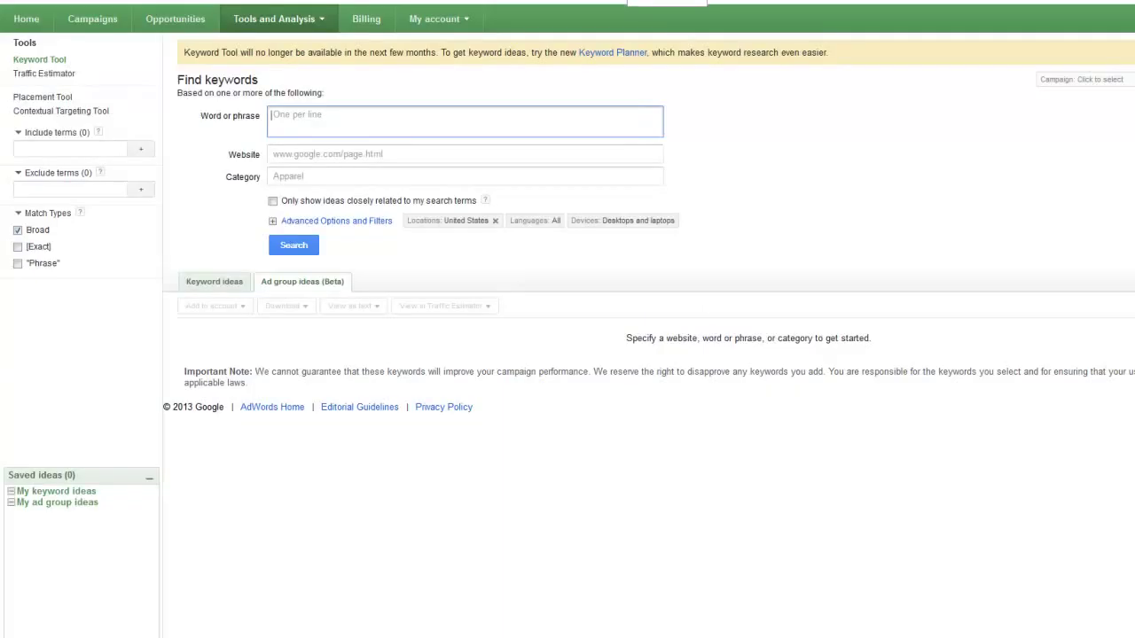
Step: Return to the Keyword Planner start page and choose 'Enter or upload keywords to see how they perform'
click(436, 145)
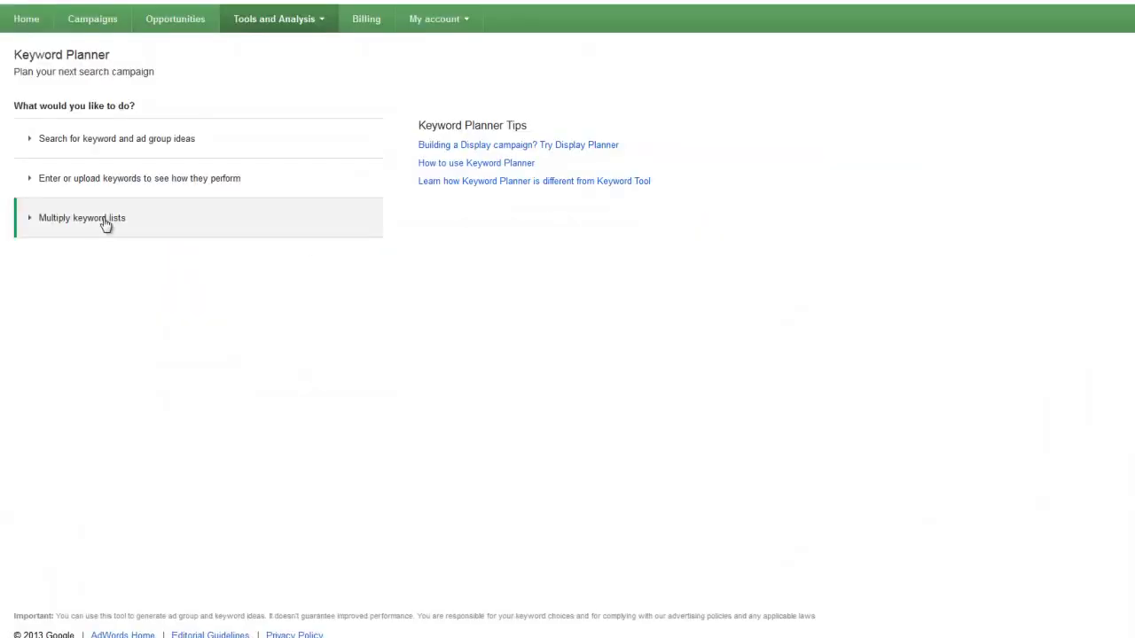
click(122, 184)
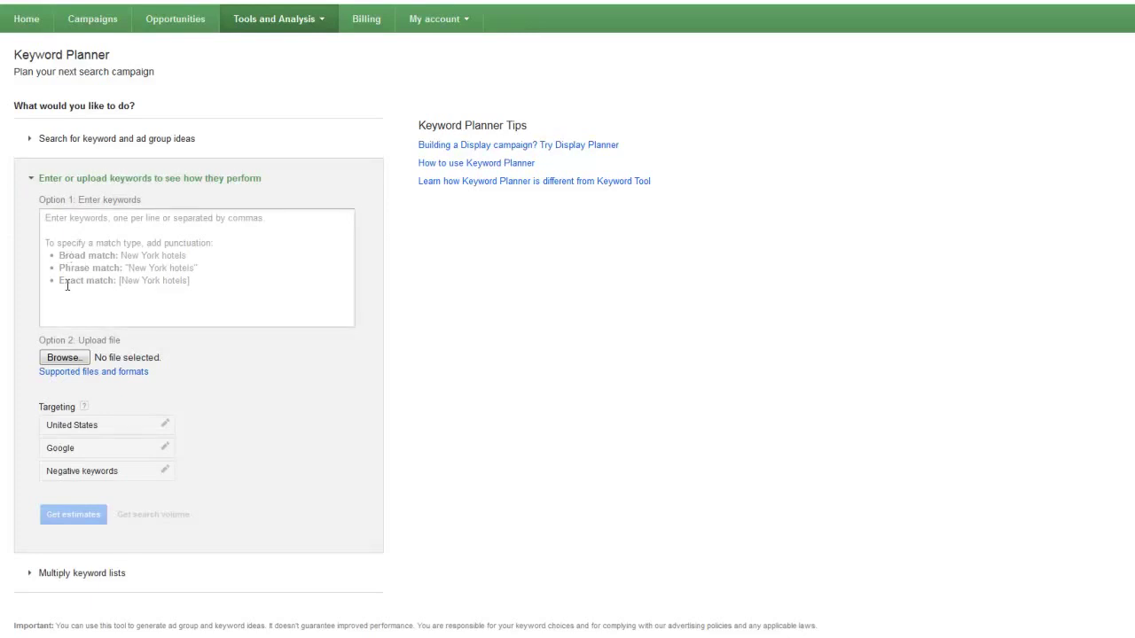
click(195, 280)
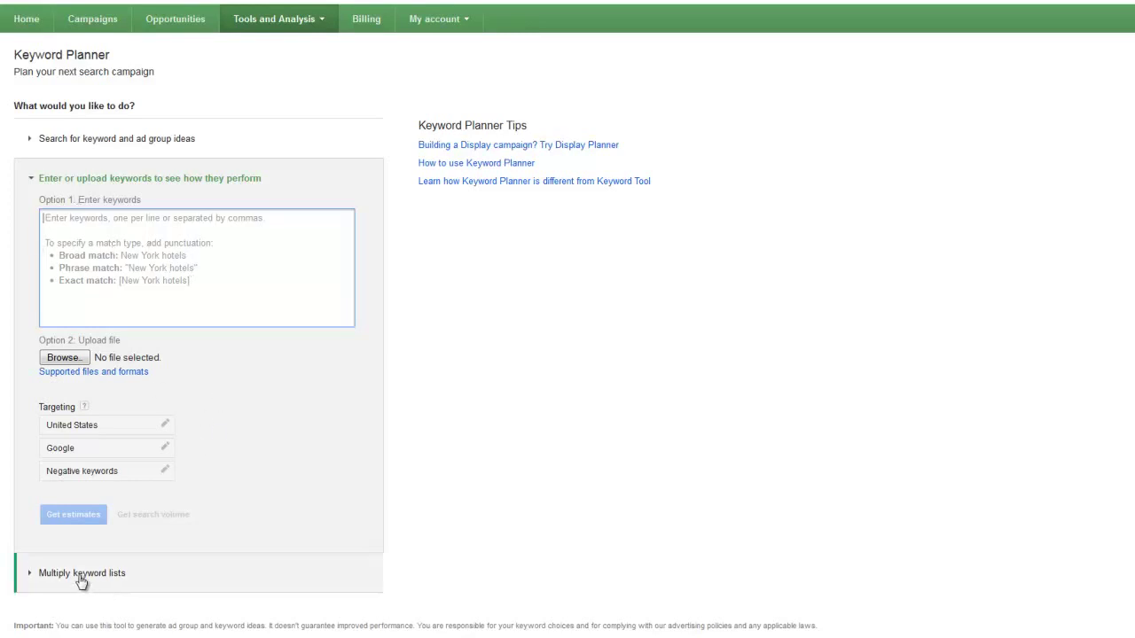
Step: Under Multiply keyword lists, fill List 1 with used cars, new cars, old cars, trucks
click(81, 574)
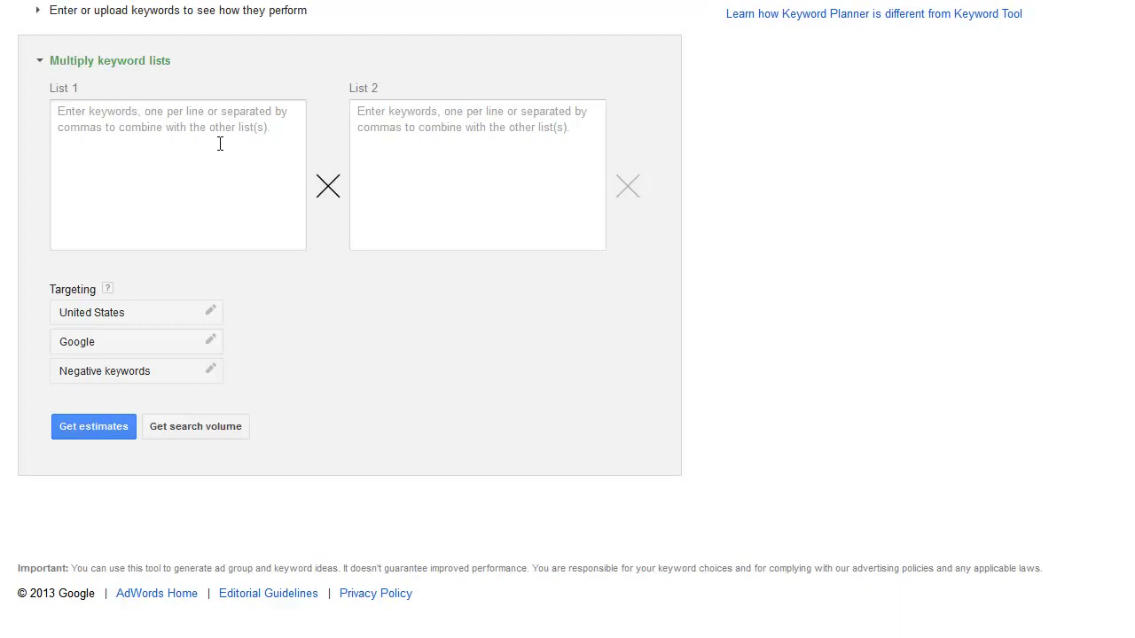
click(220, 144)
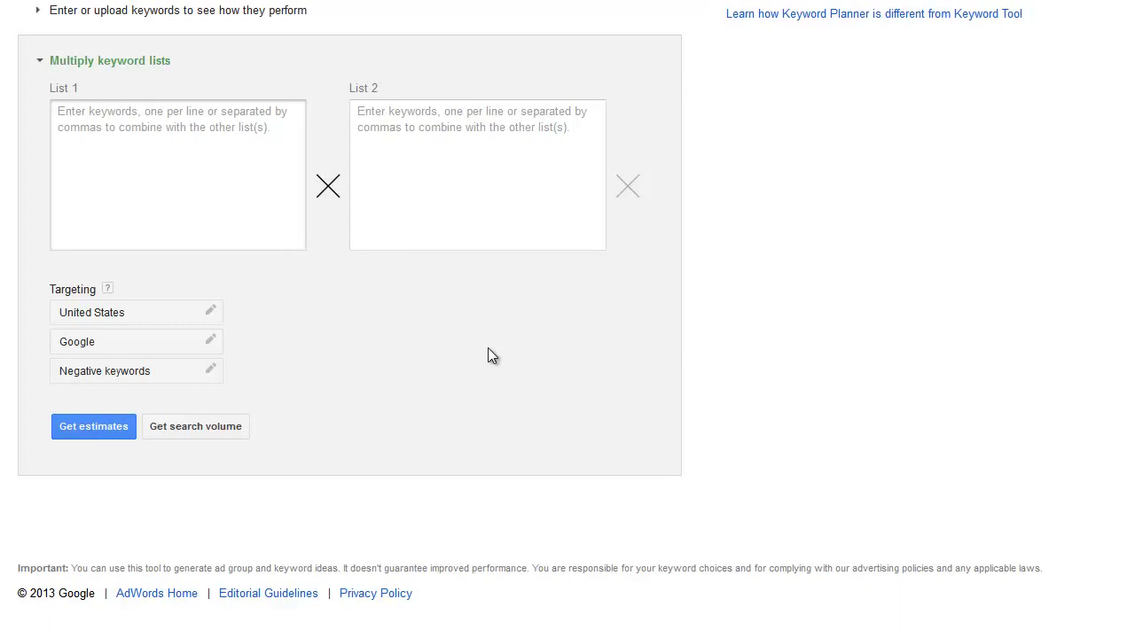
text(used cars )
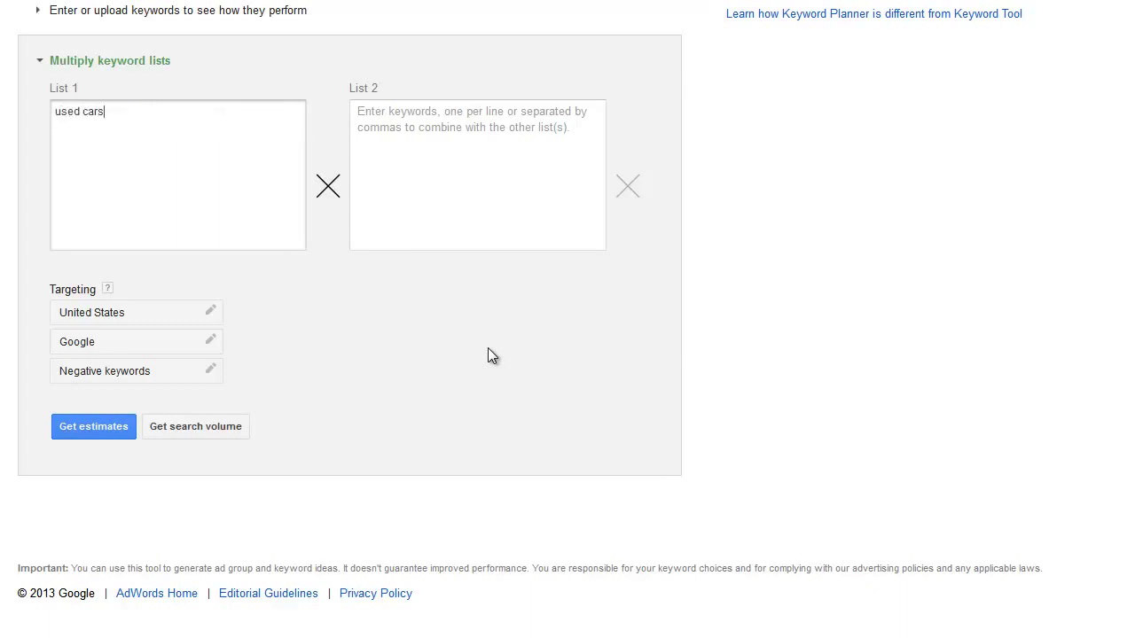
text(new cars )
text(old cars)
text(truckls)
key(BackSpace)
key(BackSpace)
text(s)
Step: Fill List 2 with the cities tampa, clearwater and st petersburg
key(Tab)
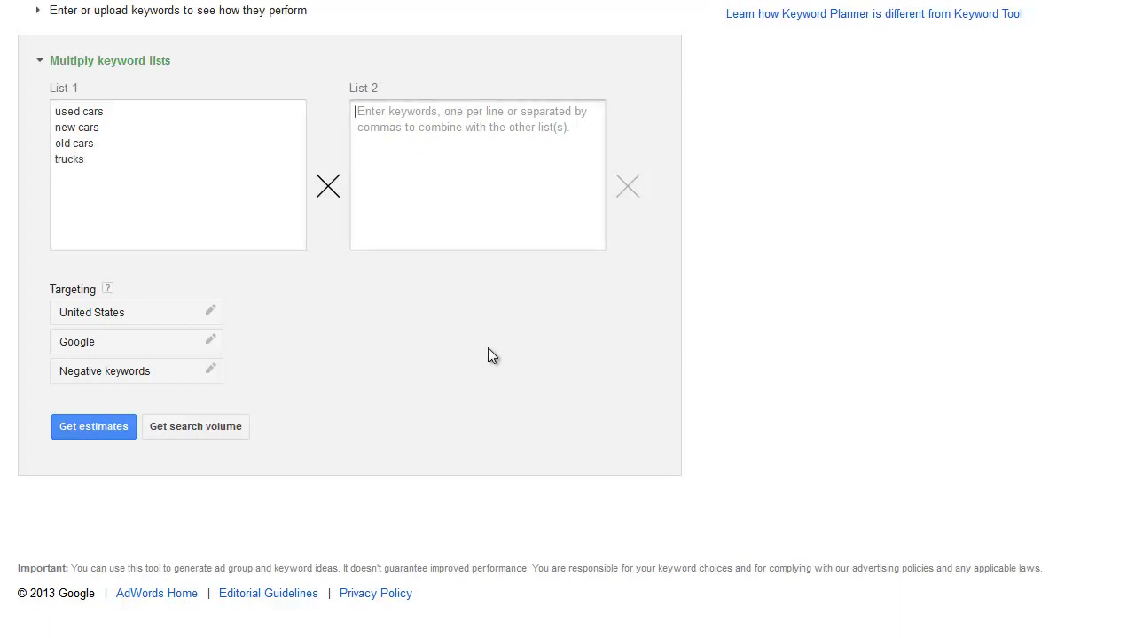
text(tampa)
key(Return)
text(clearwater)
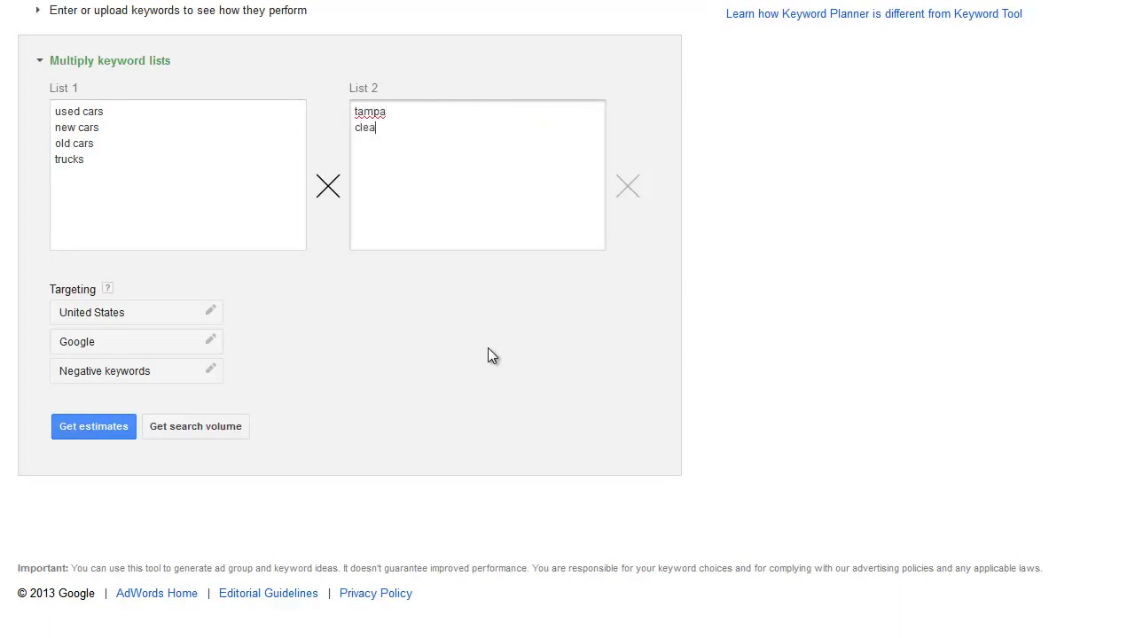
key(Return)
text(st petersburg)
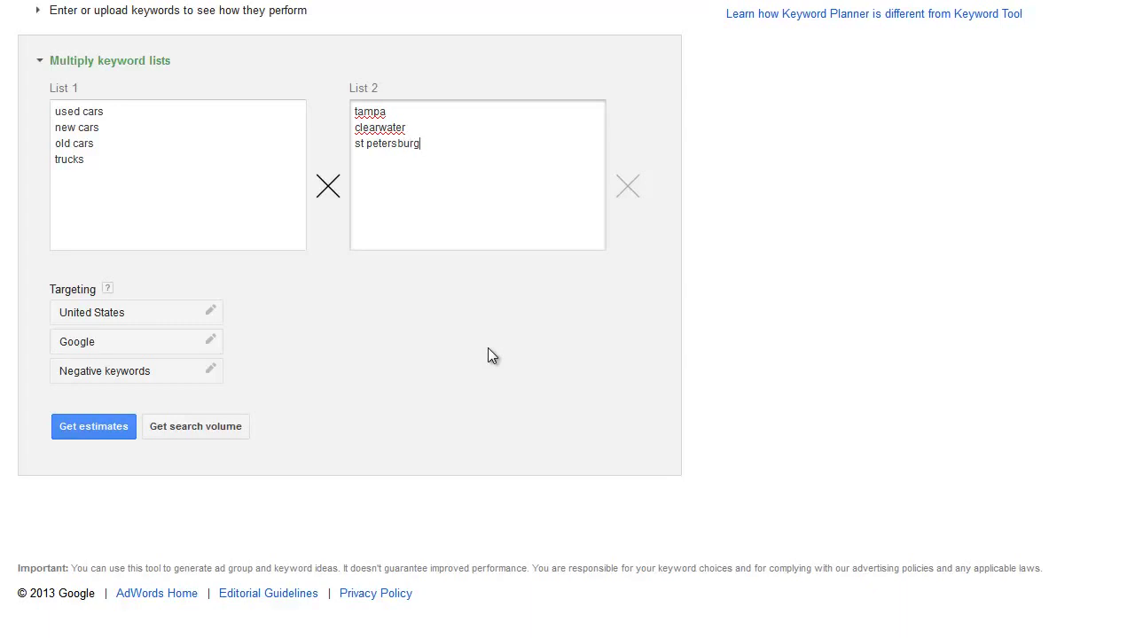
Step: Add a third list containing florida, fl and 33606
click(627, 186)
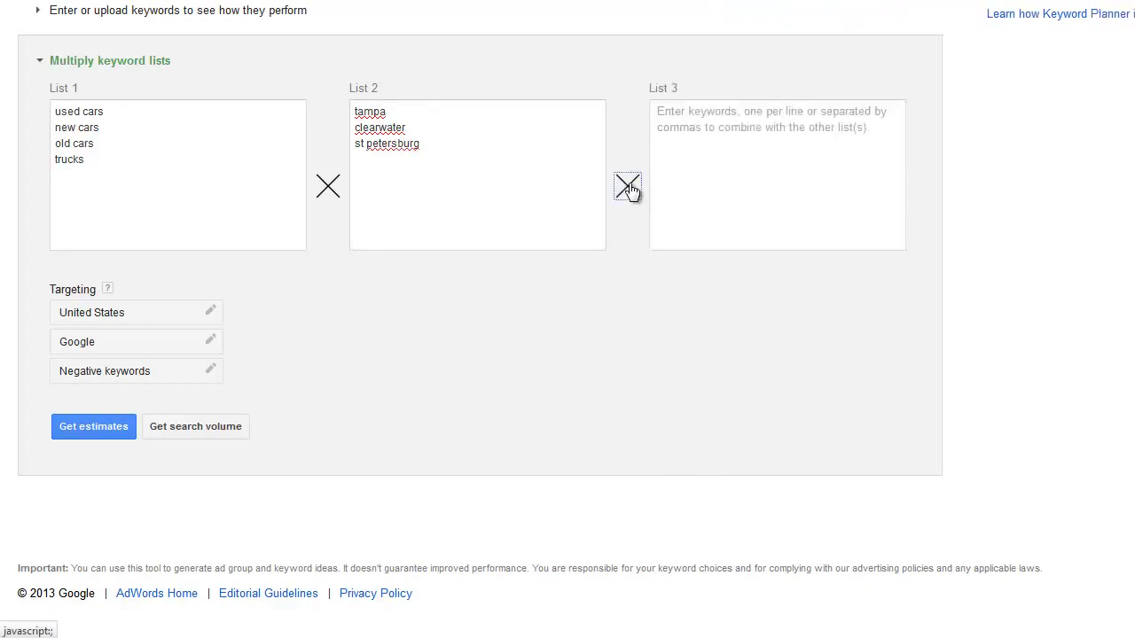
click(721, 153)
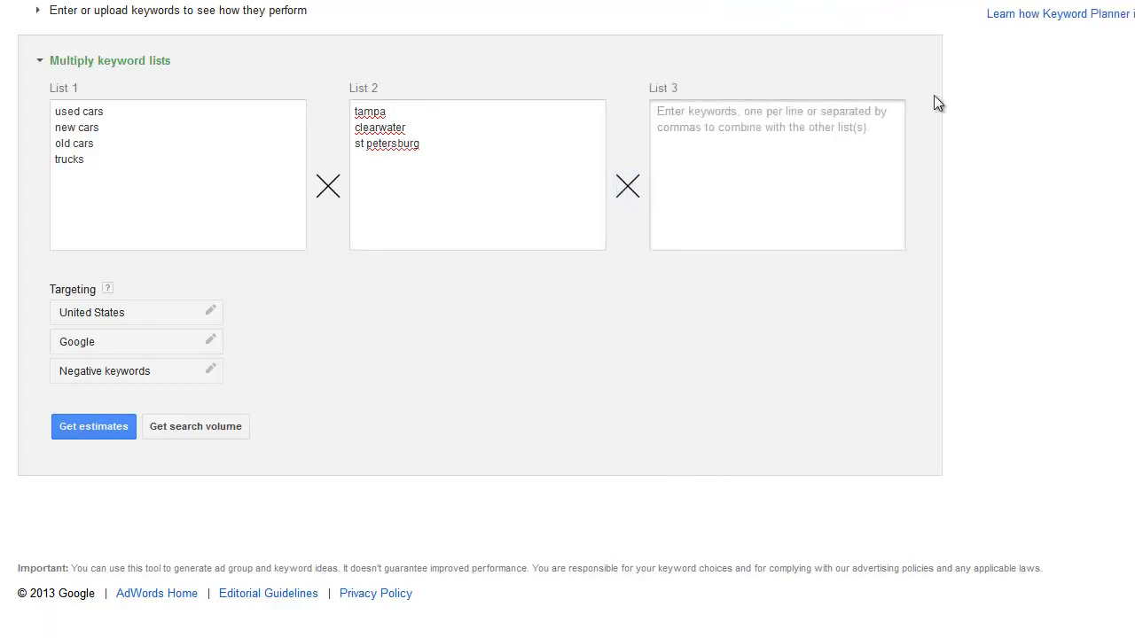
text(florida)
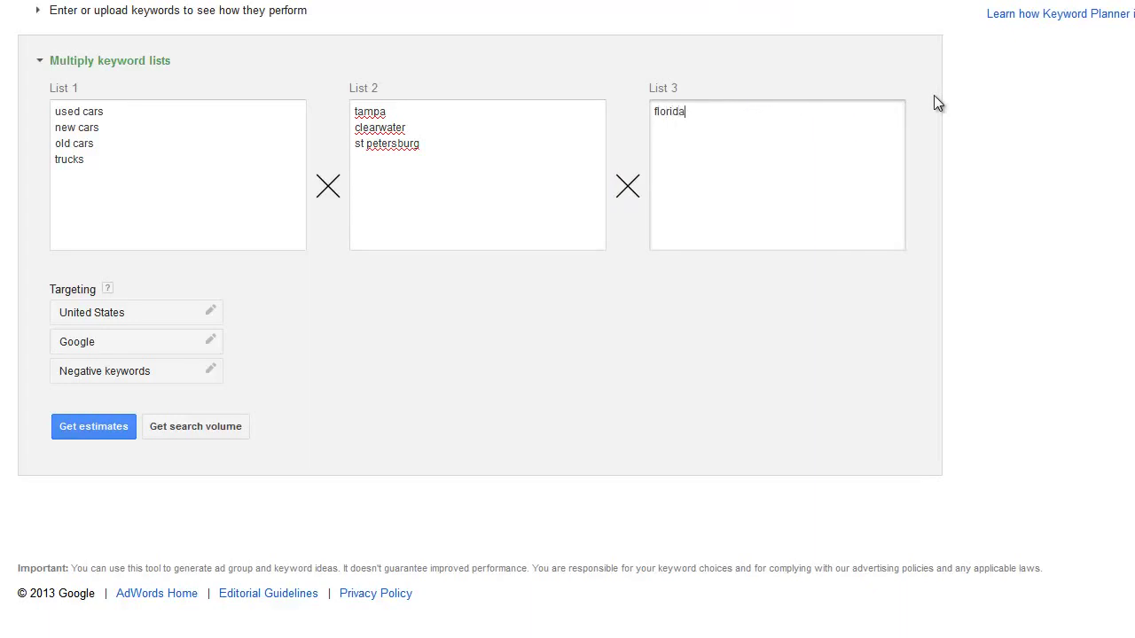
key(Return)
text(fl)
key(Return)
text(33606)
Step: Get estimates and view the 36 keywords of the 'used cars tampa florida' ad group
click(86, 427)
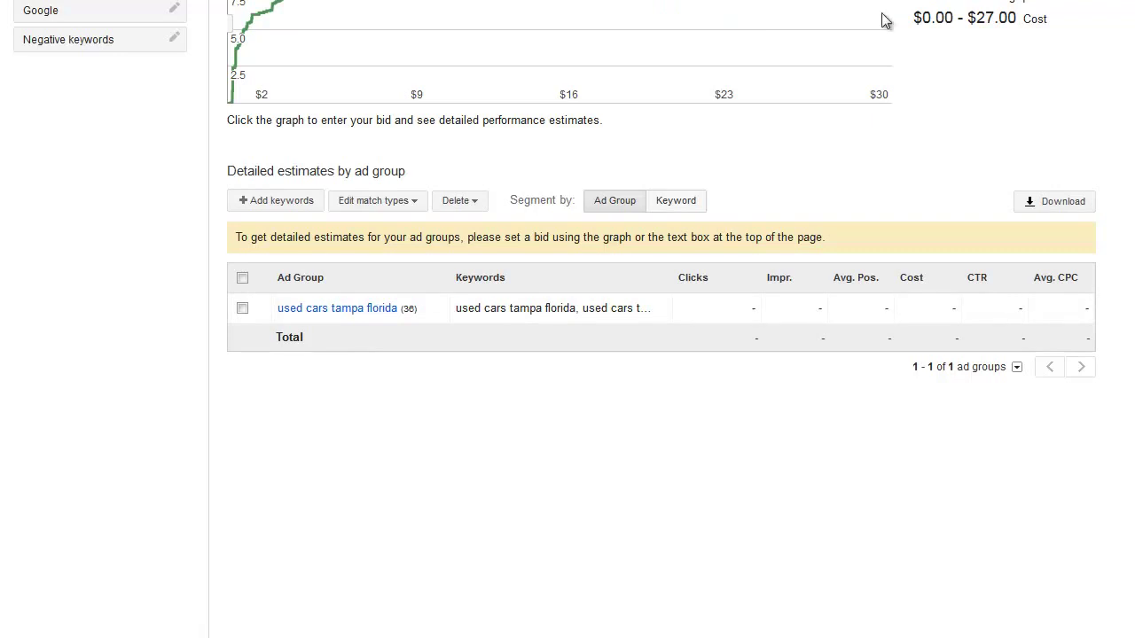
click(319, 309)
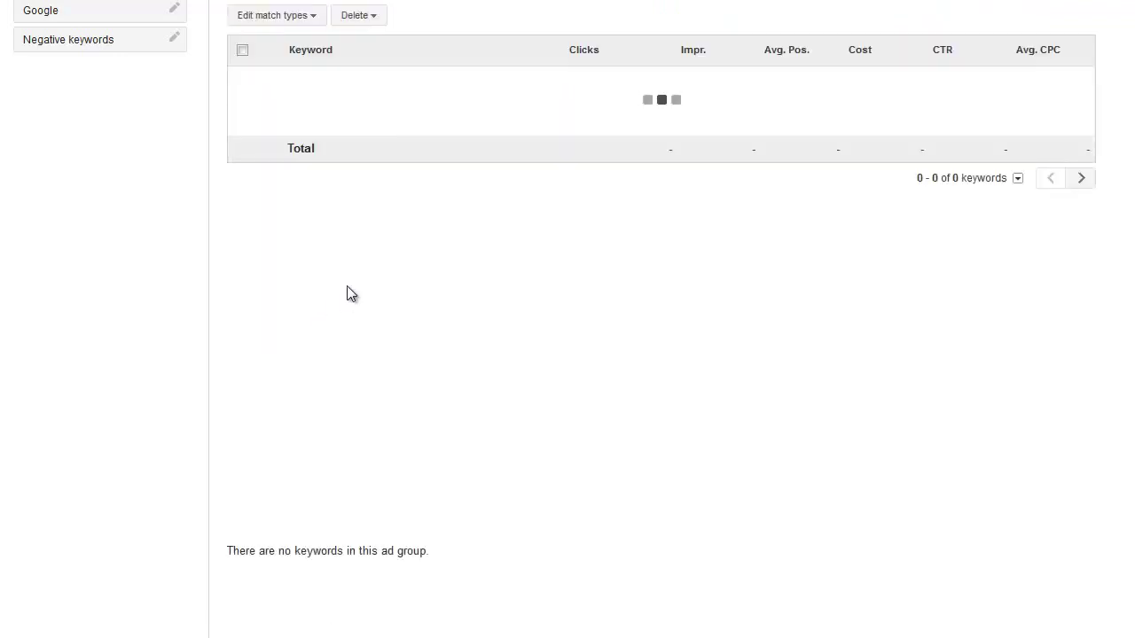
scroll(387, 296, down, 3)
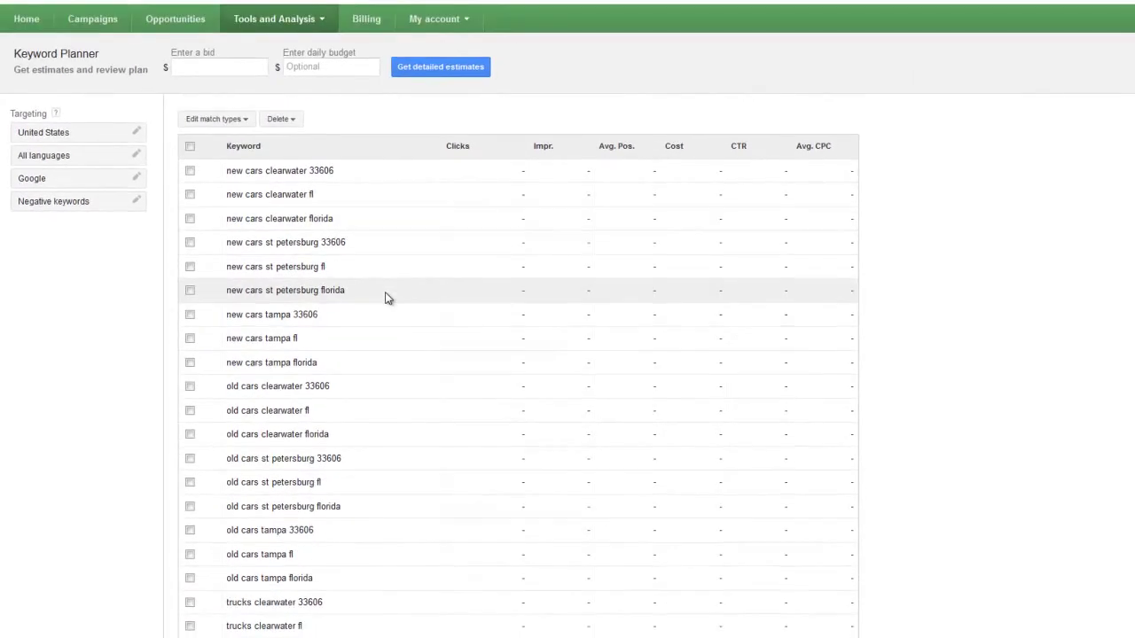
scroll(388, 296, down, 2)
scroll(384, 293, up, 4)
Step: Select all keywords in the ad group and change their match type to Exact match
click(245, 181)
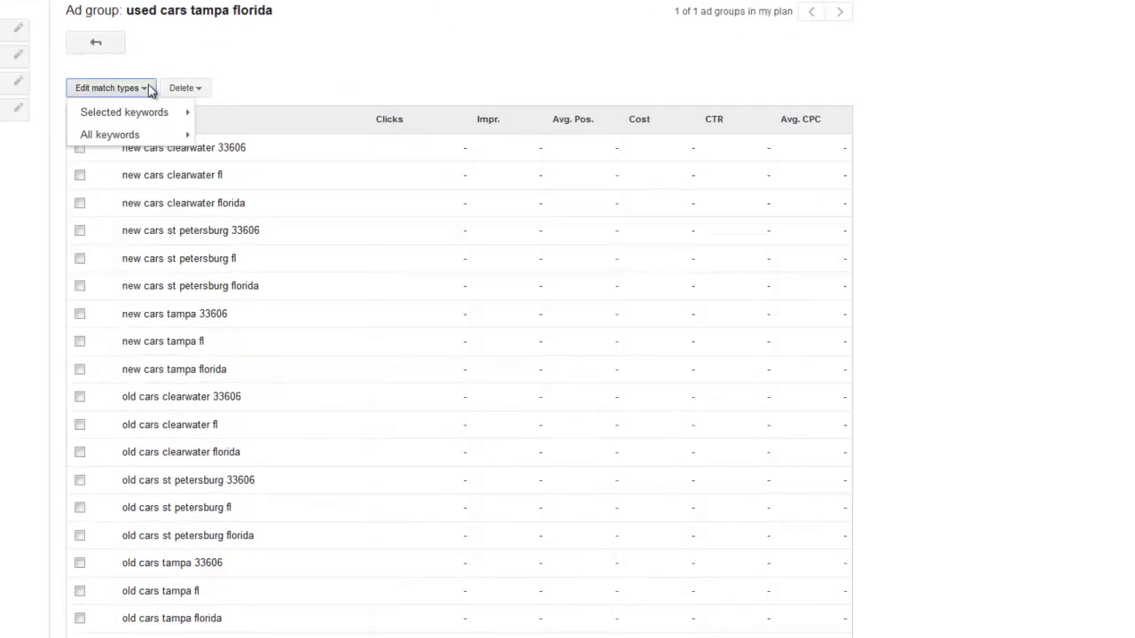
click(80, 118)
click(68, 21)
mouse_move(71, 42)
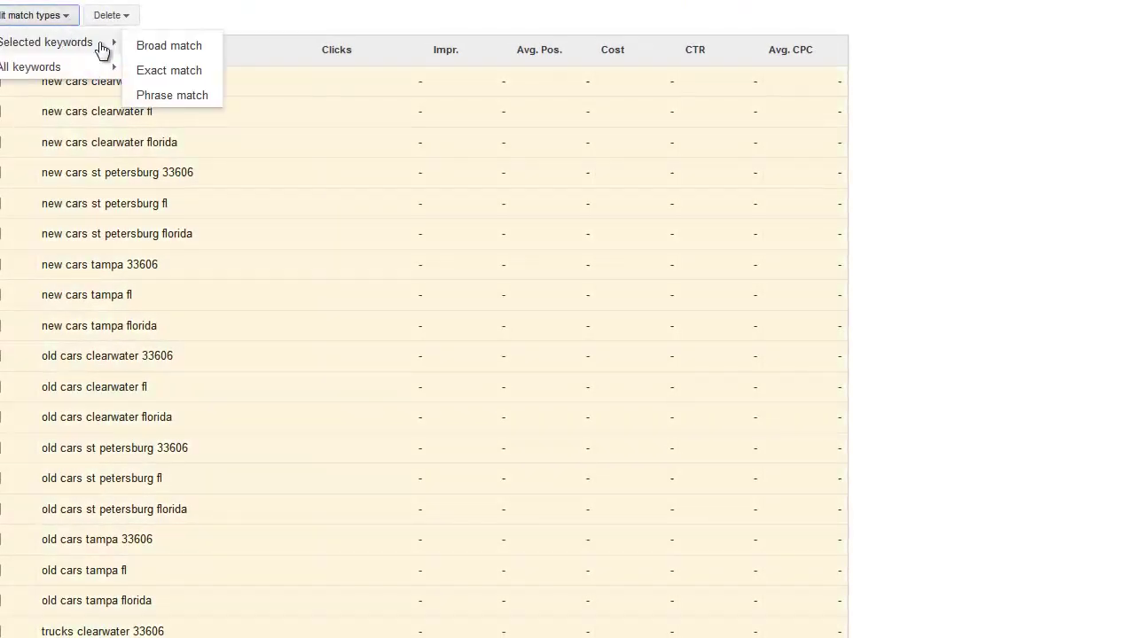
click(167, 71)
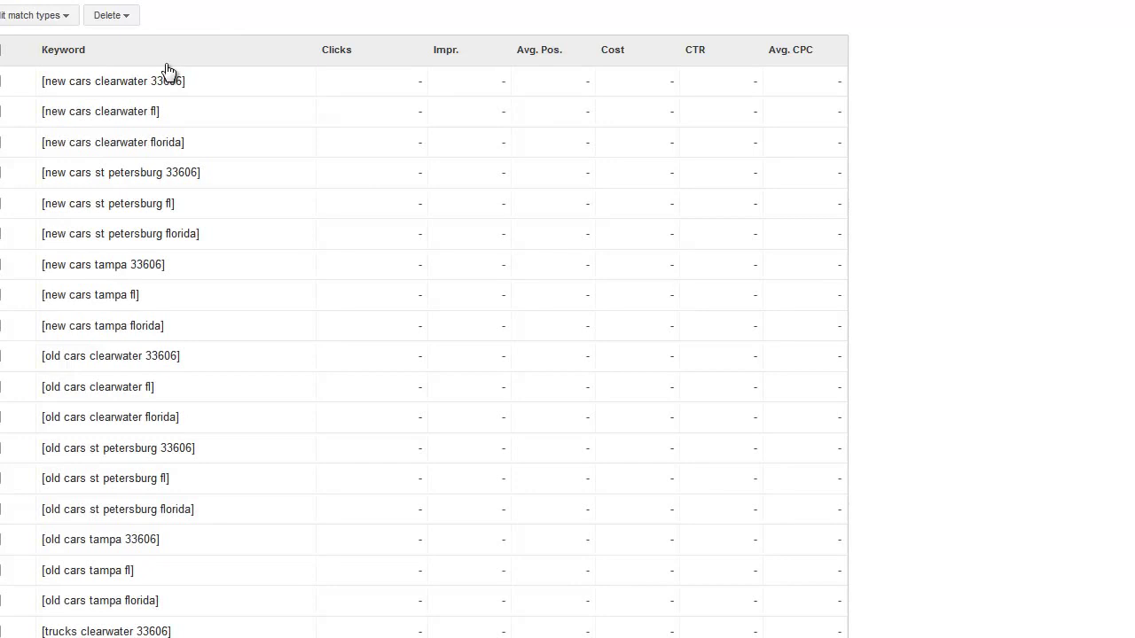
Step: Scroll through the keywords to confirm they appear bracketed, e.g. [new cars clearwater 33606]
scroll(972, 309, down, 2)
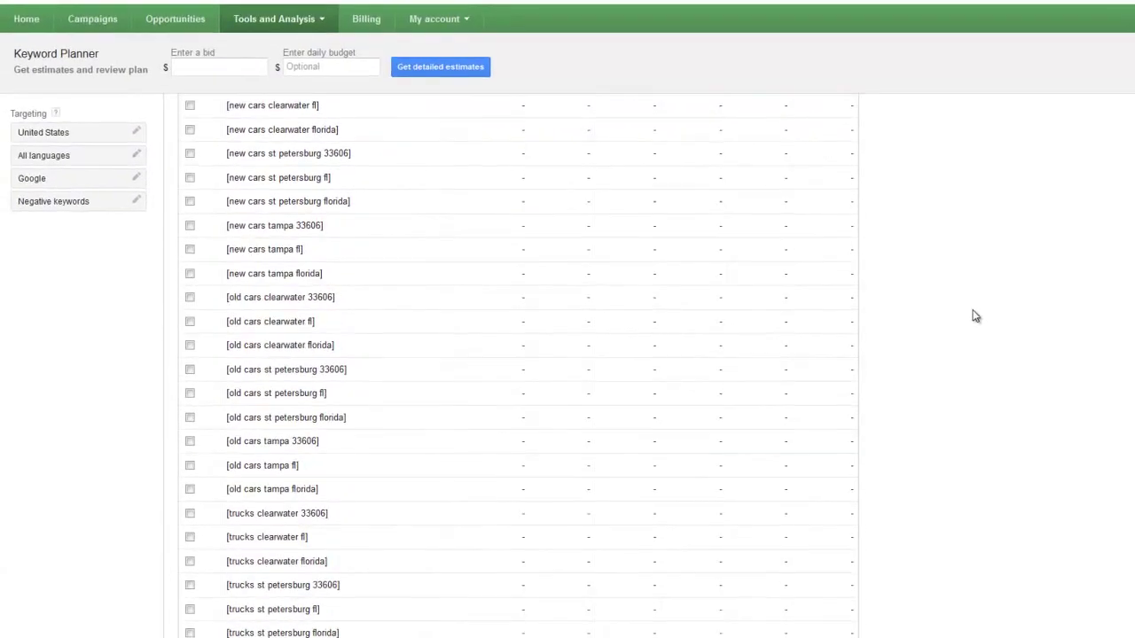
scroll(975, 317, down, 2)
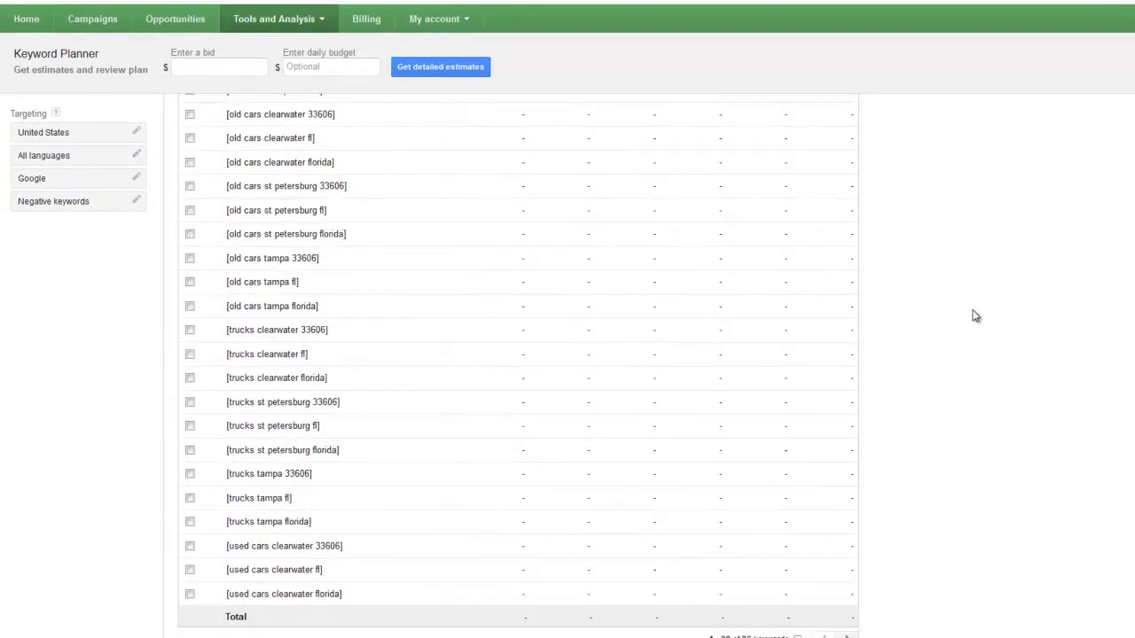
scroll(973, 316, up, 4)
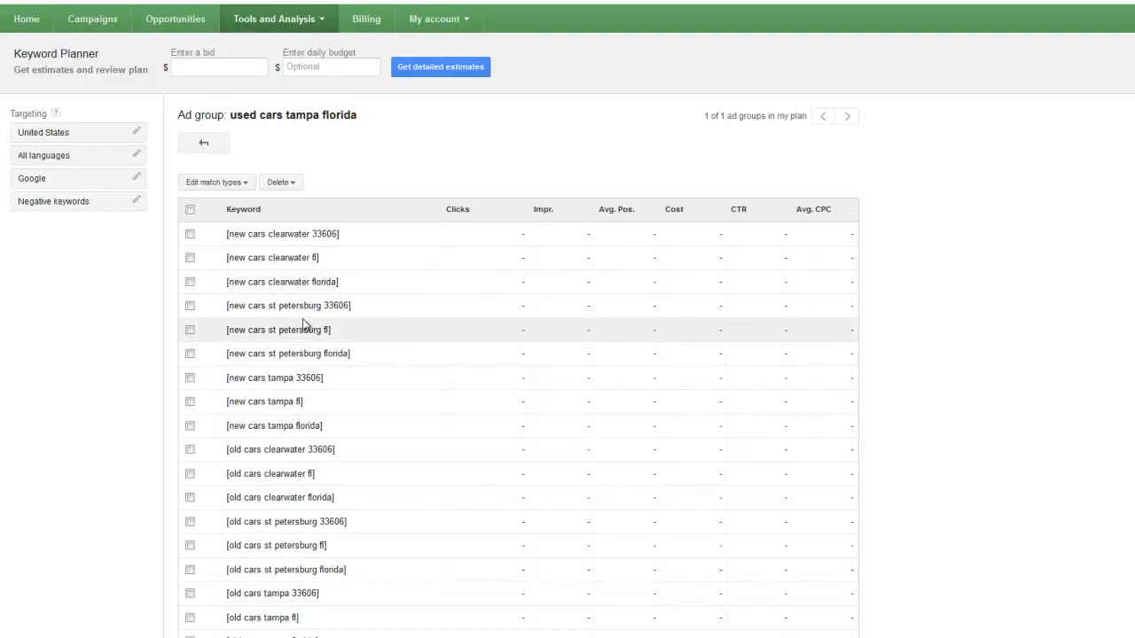
scroll(302, 325, down, 4)
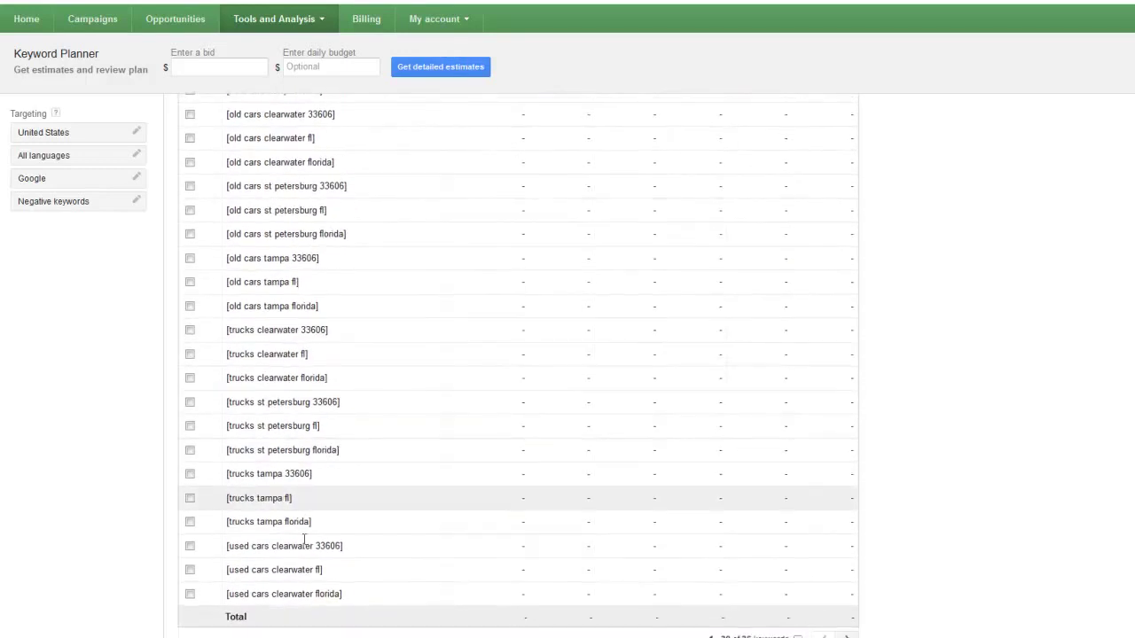
scroll(309, 505, up, 5)
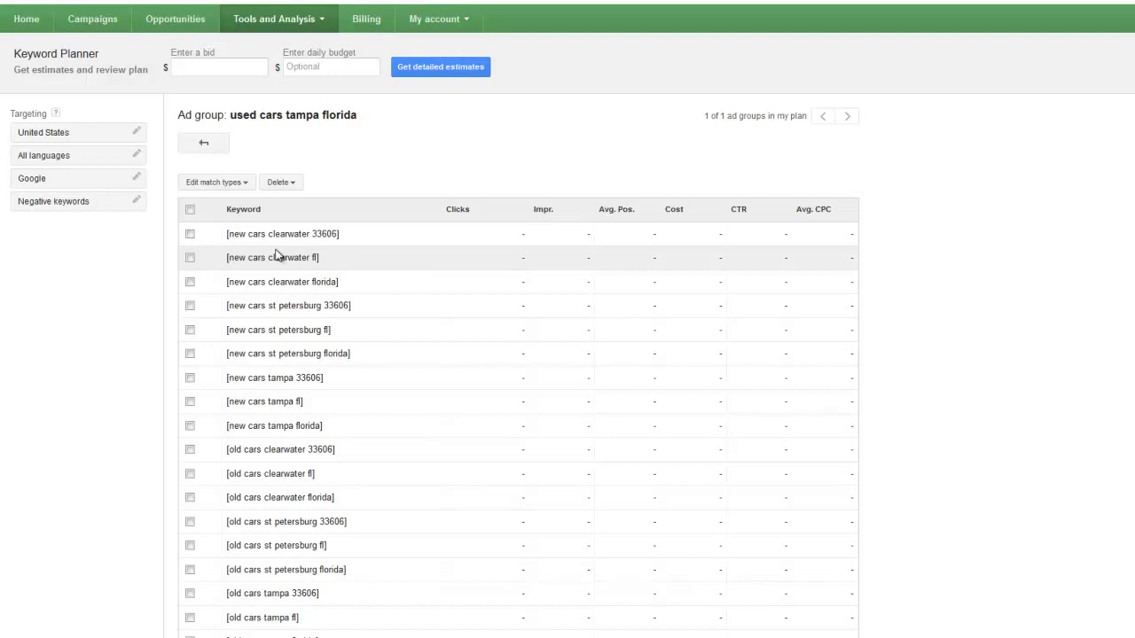
scroll(277, 256, down, 5)
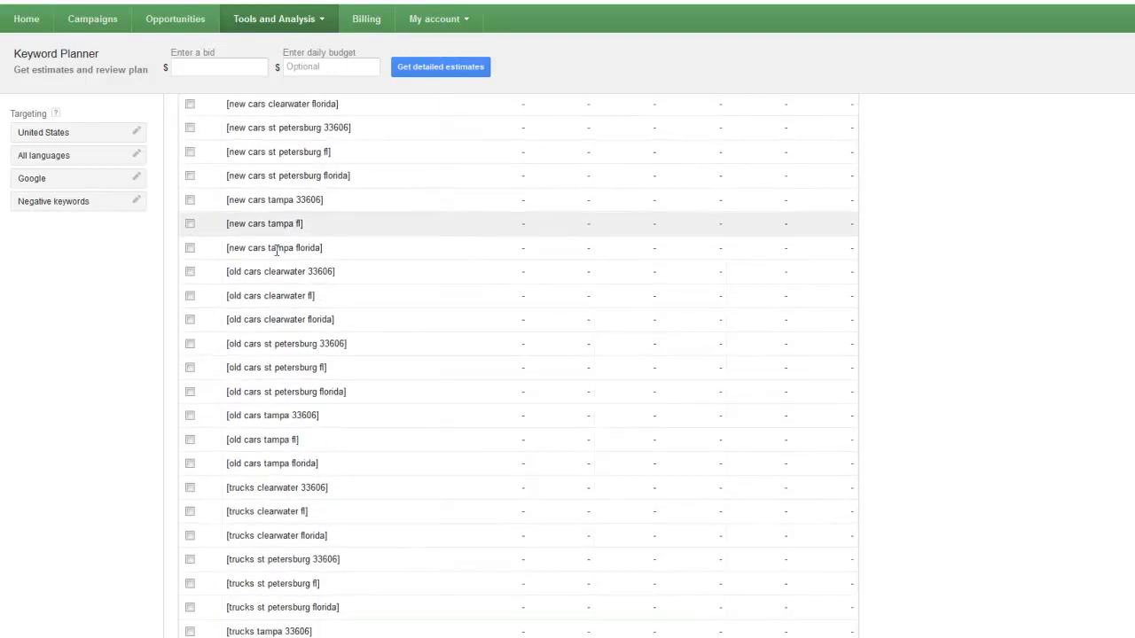
scroll(277, 254, down, 2)
scroll(276, 256, up, 7)
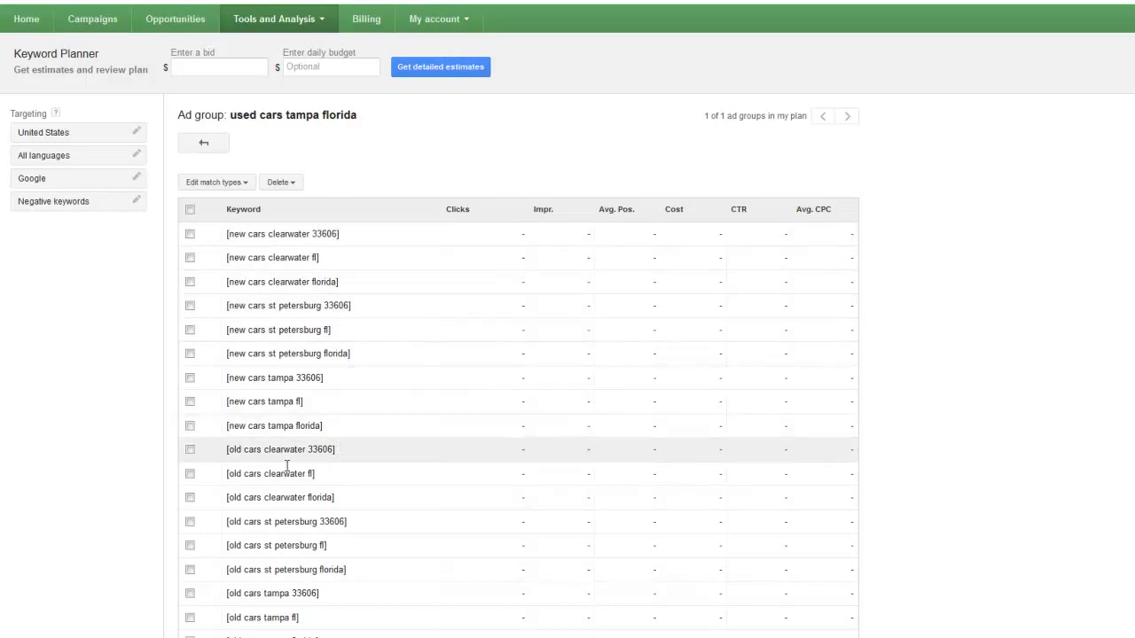
scroll(345, 622, down, 2)
scroll(345, 620, up, 2)
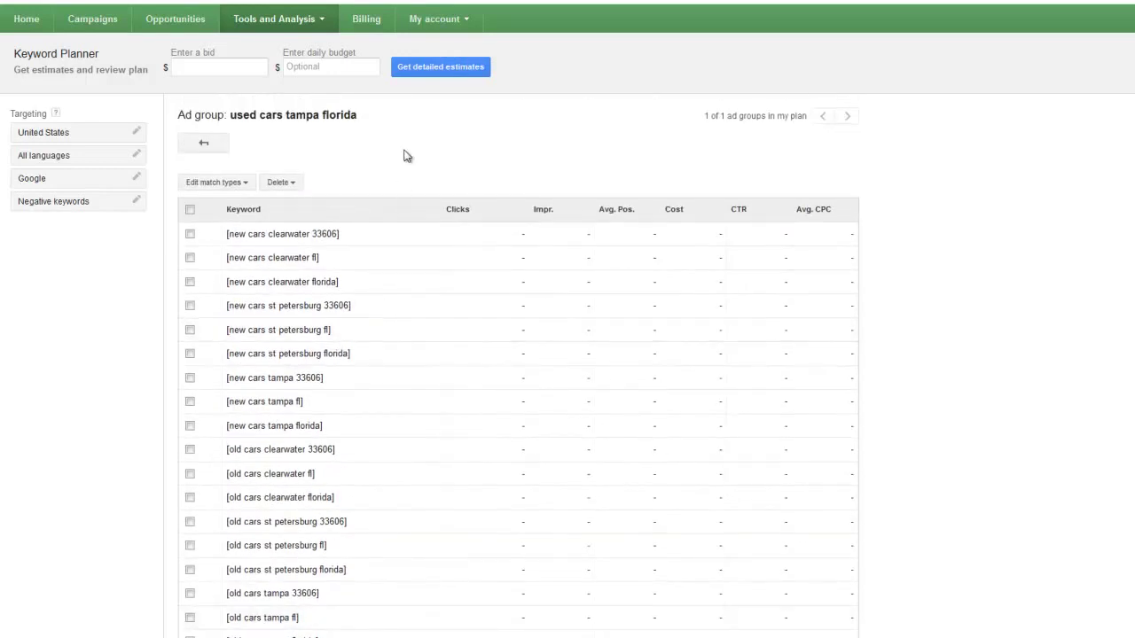